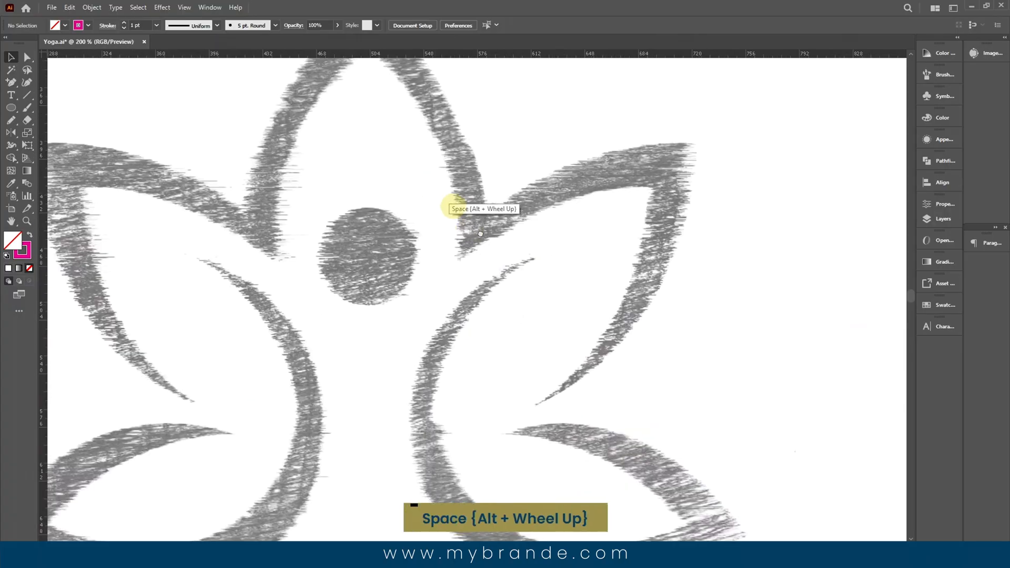
# Step: Place a vertical guide through the centre petal's tip and the middle of the head circle in the lotus sketch
pyautogui.moveTo(392, 241); pyautogui.dragTo(446, 206)
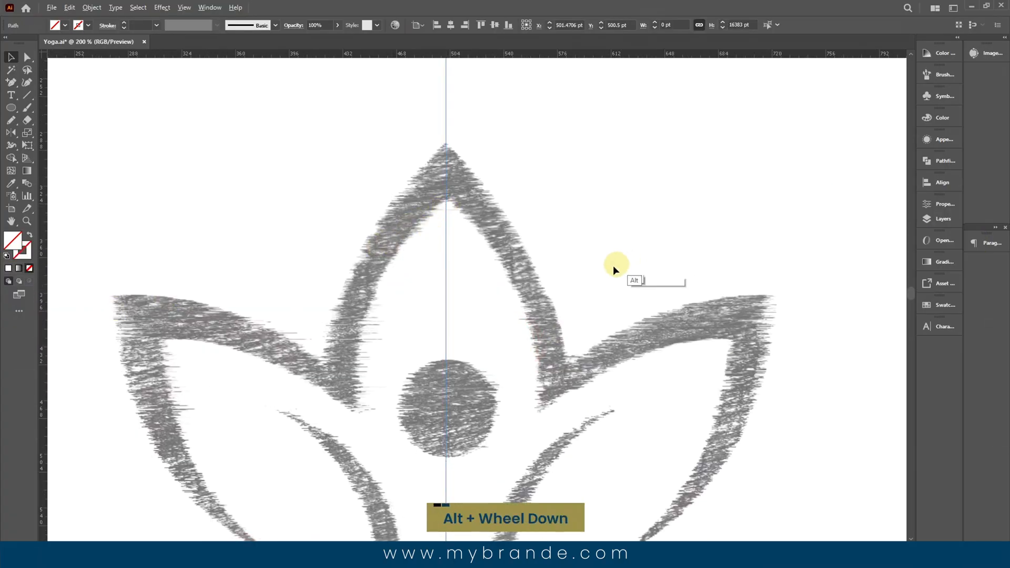
pyautogui.scroll(-2, 614, 265)
pyautogui.moveTo(575, 338)
pyautogui.mouseDown()
pyautogui.moveTo(506, 275)
pyautogui.moveTo(605, 346)
pyautogui.mouseUp()
# Step: Draw a circle about 370 pt across and align its edge with the centre petal's left outline
pyautogui.click(11, 107)
pyautogui.click(11, 57)
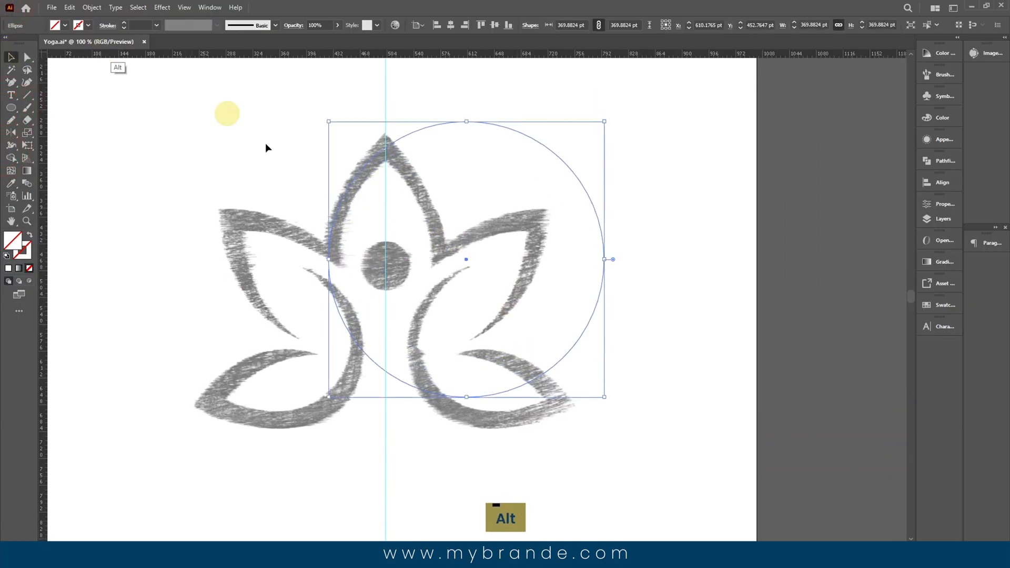
pyautogui.keyDown('alt'); pyautogui.scroll(2, 326, 175); pyautogui.keyUp('alt')
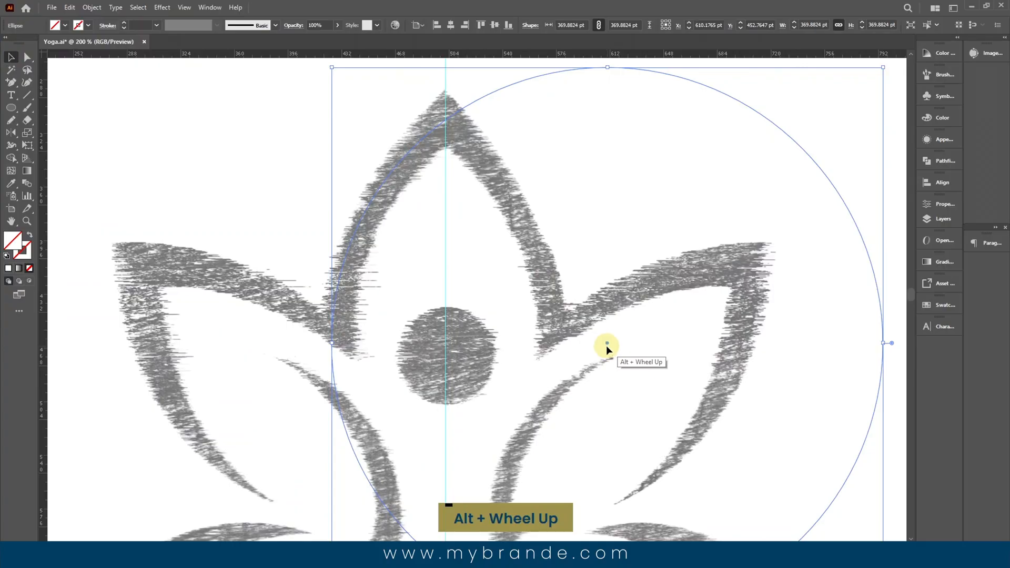
pyautogui.moveTo(606, 342); pyautogui.dragTo(614, 343)
pyautogui.keyDown('alt'); pyautogui.scroll(-2, 573, 352); pyautogui.keyUp('alt')
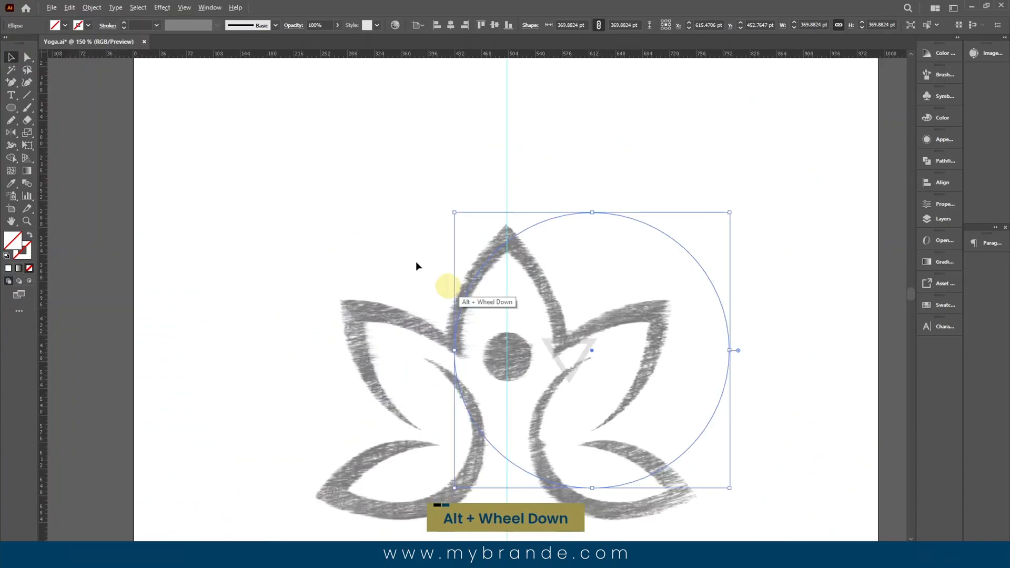
# Step: Give the circle a 1 pt magenta stroke
pyautogui.click(64, 25)
pyautogui.click(73, 41)
pyautogui.scroll(-1, 316, 158)
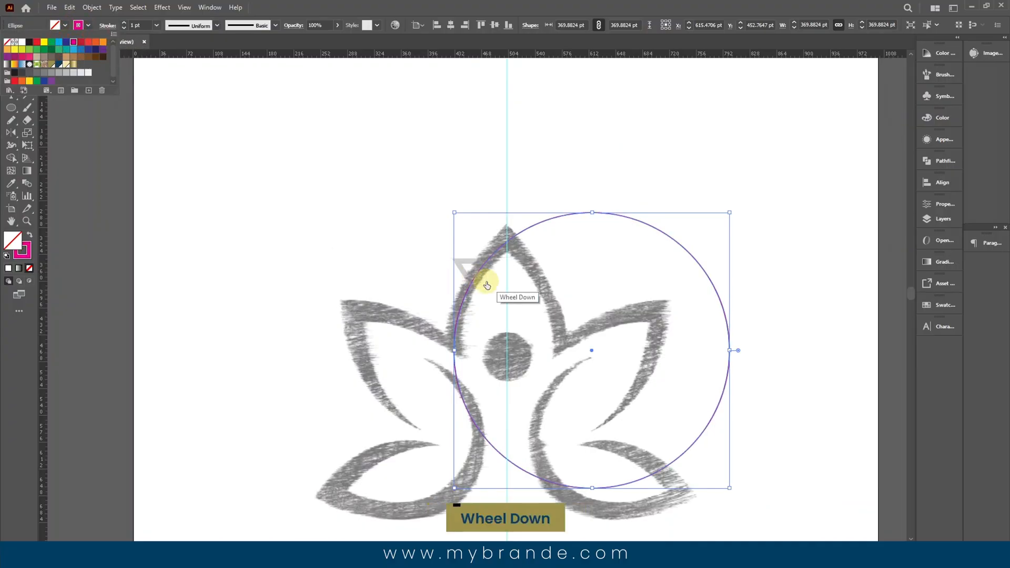
pyautogui.click(197, 194)
# Step: Duplicate the circle twice, fitting one copy to the upper-left petal's top outline and the other to its lower outline
pyautogui.scroll(-4, 537, 194)
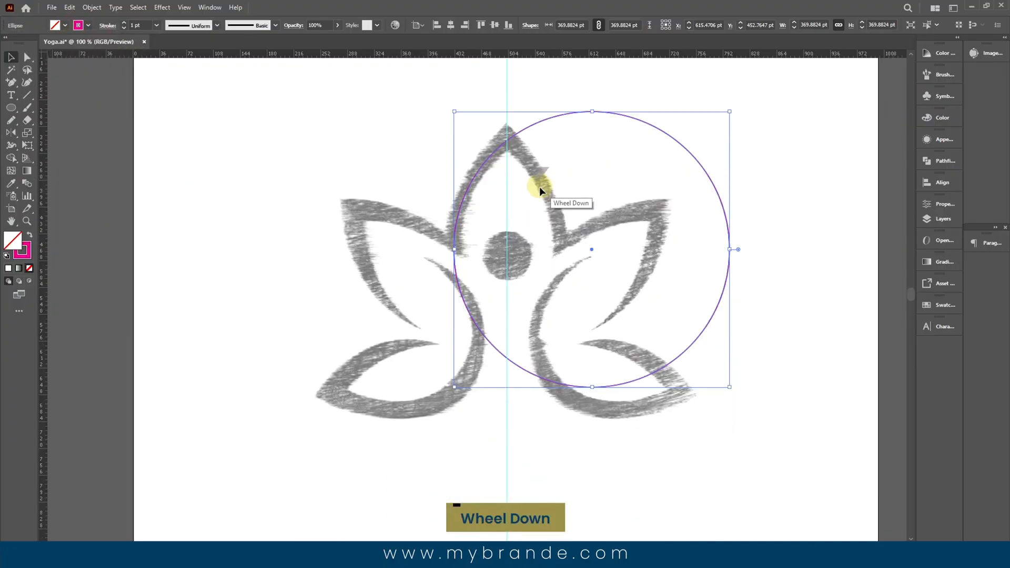
pyautogui.moveTo(592, 248); pyautogui.dragTo(359, 351)
pyautogui.scroll(3, 345, 412)
pyautogui.moveTo(363, 413); pyautogui.dragTo(491, 274)
pyautogui.click(239, 226)
pyautogui.scroll(-4, 268, 206)
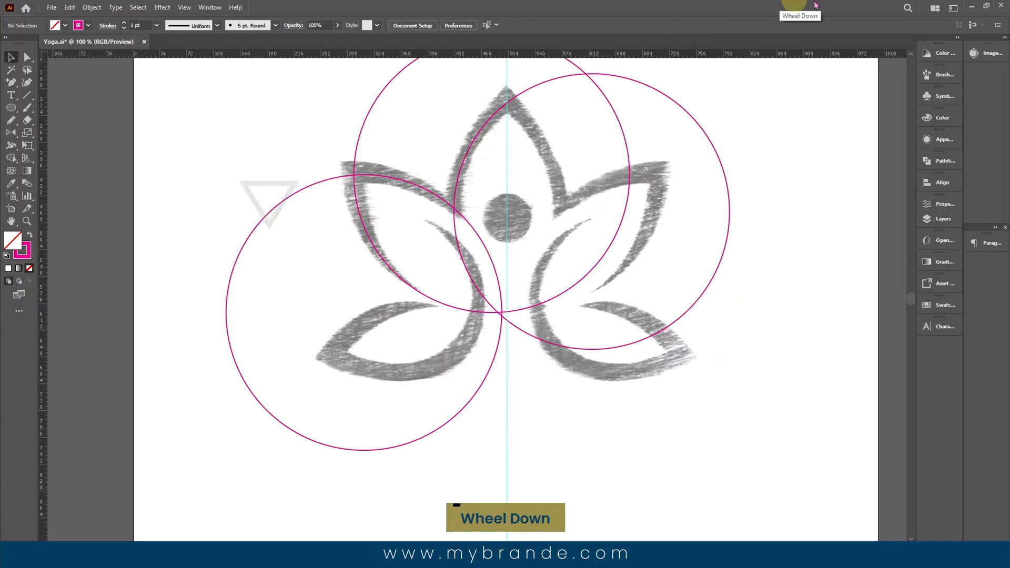
# Step: Place another copy of the circle so its top arc follows the lower-left petal's upper outline
pyautogui.scroll(-3, 525, 329)
pyautogui.moveTo(453, 344); pyautogui.dragTo(525, 478)
pyautogui.scroll(1, 191, 154)
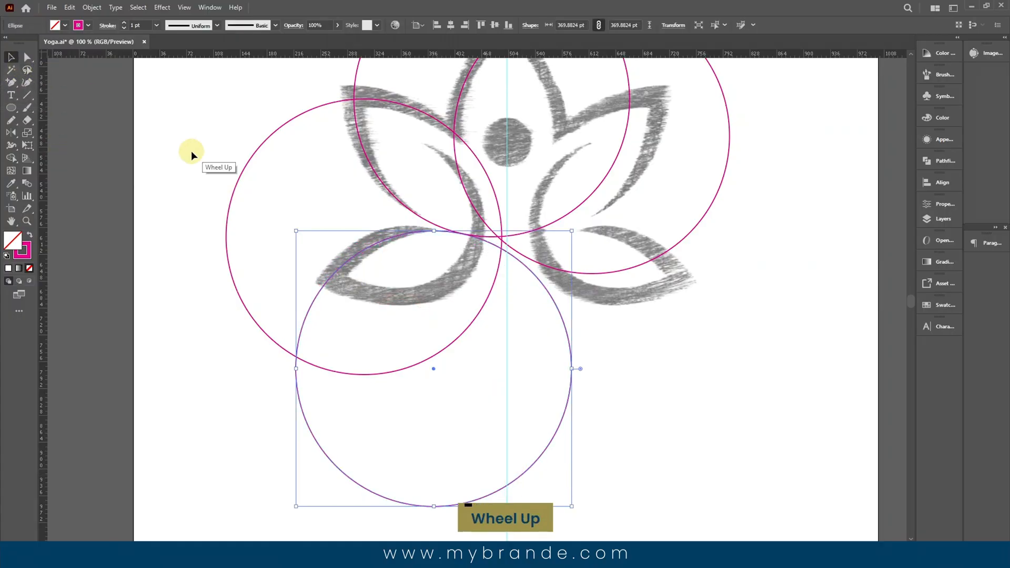
pyautogui.click(191, 154)
# Step: Duplicate a circle, scale it to about 231 pt across, and fit it along the figure's left body curve
pyautogui.scroll(3, 471, 399)
pyautogui.moveTo(465, 406); pyautogui.dragTo(463, 343)
pyautogui.press('alt')
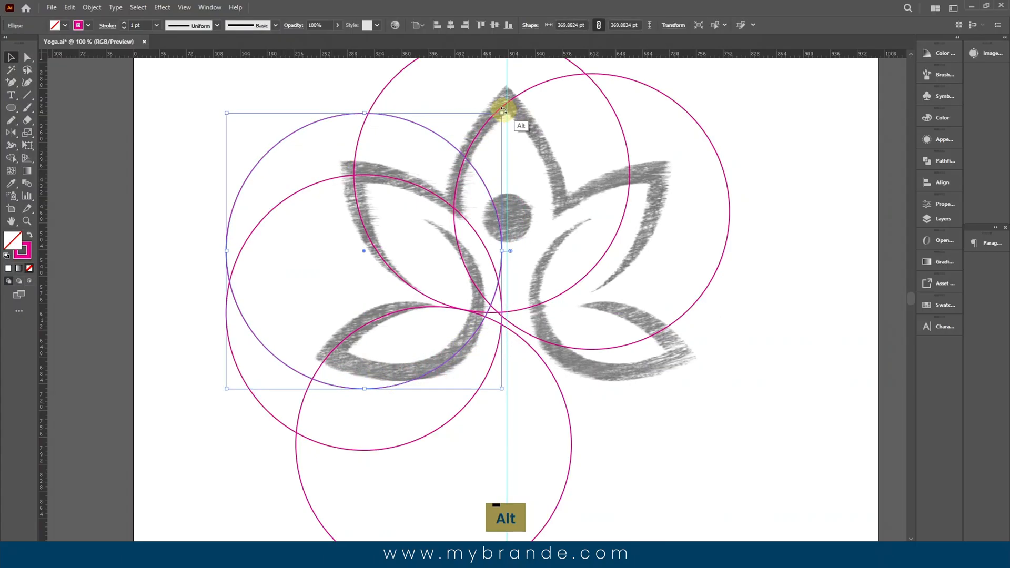
pyautogui.moveTo(504, 110); pyautogui.dragTo(583, 270)
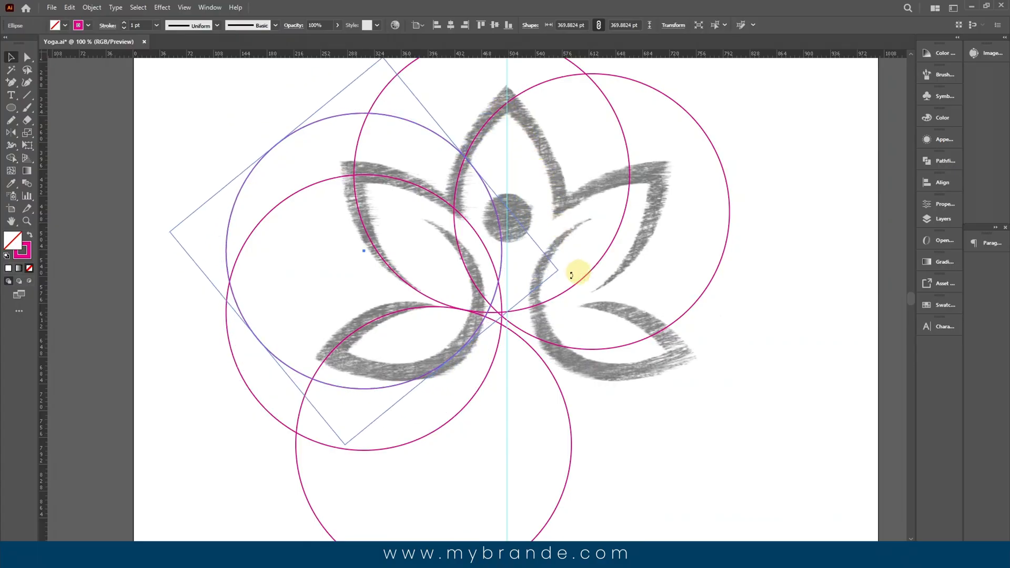
pyautogui.moveTo(271, 141); pyautogui.dragTo(337, 235)
pyautogui.moveTo(337, 349); pyautogui.dragTo(308, 353)
pyautogui.click(250, 326)
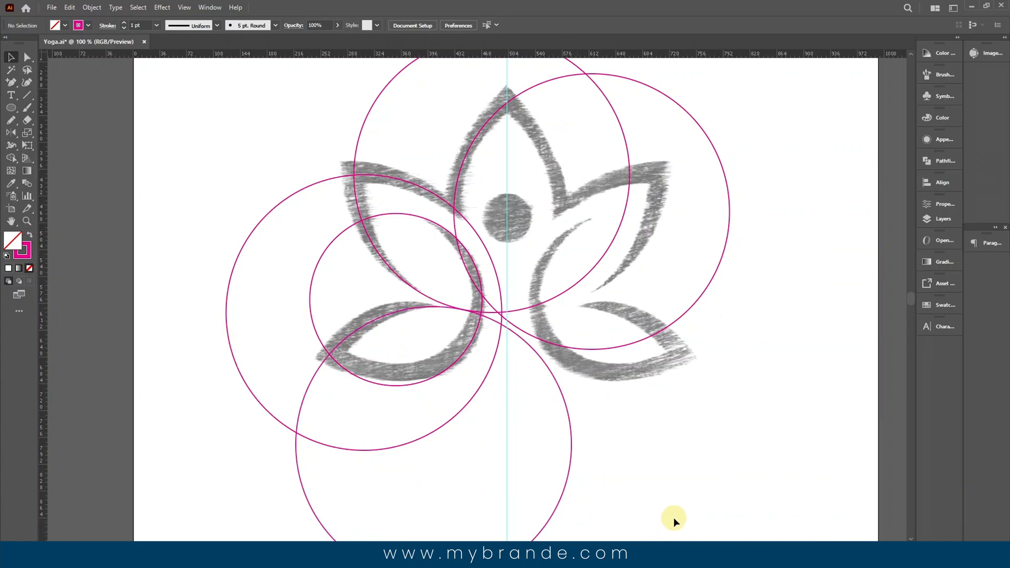
# Step: Add an anchor point to the lowest circle where the lower-left petal's upper outline ends near the body
pyautogui.scroll(3, 651, 418)
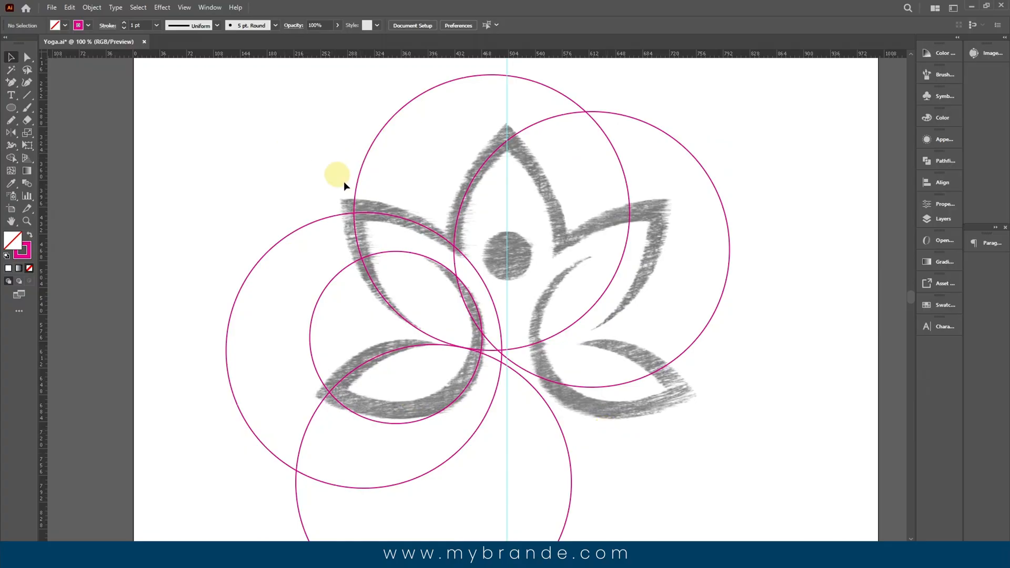
pyautogui.keyDown('alt'); pyautogui.scroll(3, 415, 277); pyautogui.keyUp('alt')
pyautogui.moveTo(414, 277); pyautogui.dragTo(458, 198)
pyautogui.scroll(-1, 365, 356)
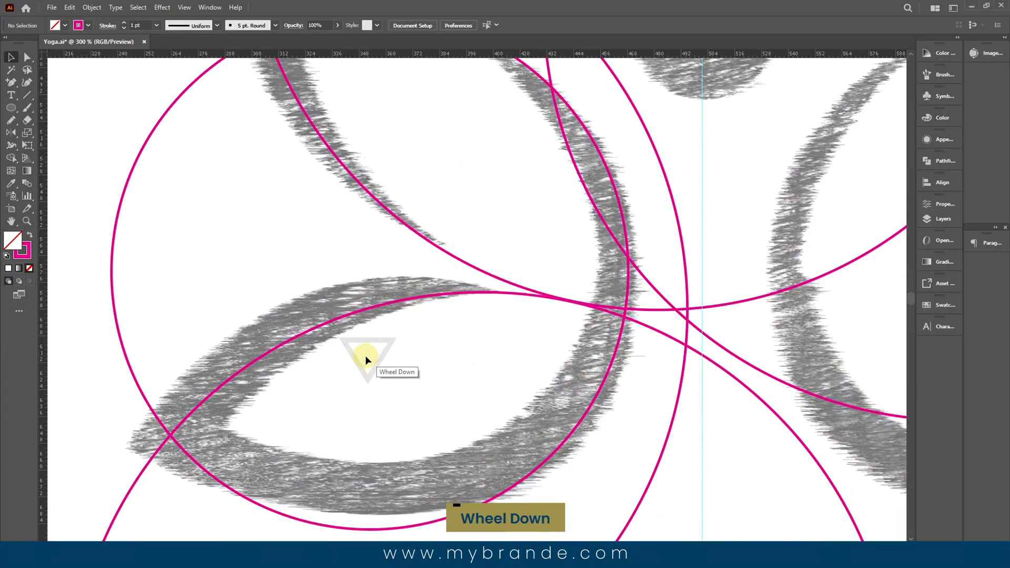
pyautogui.click(296, 345)
pyautogui.click(12, 82)
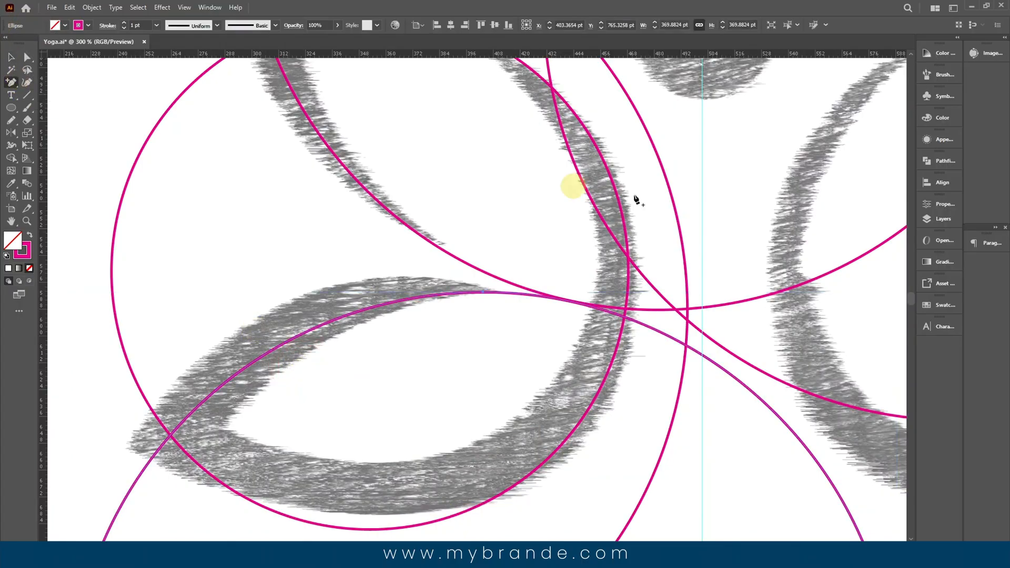
pyautogui.click(493, 293)
# Step: Add an anchor point to the topmost circle at the lower end of the upper-left petal's outer stroke
pyautogui.click(11, 58)
pyautogui.click(429, 245)
pyautogui.click(11, 83)
pyautogui.click(448, 249)
# Step: Add an anchor point to the small circle at the upper end of the left body curve
pyautogui.scroll(3, 458, 263)
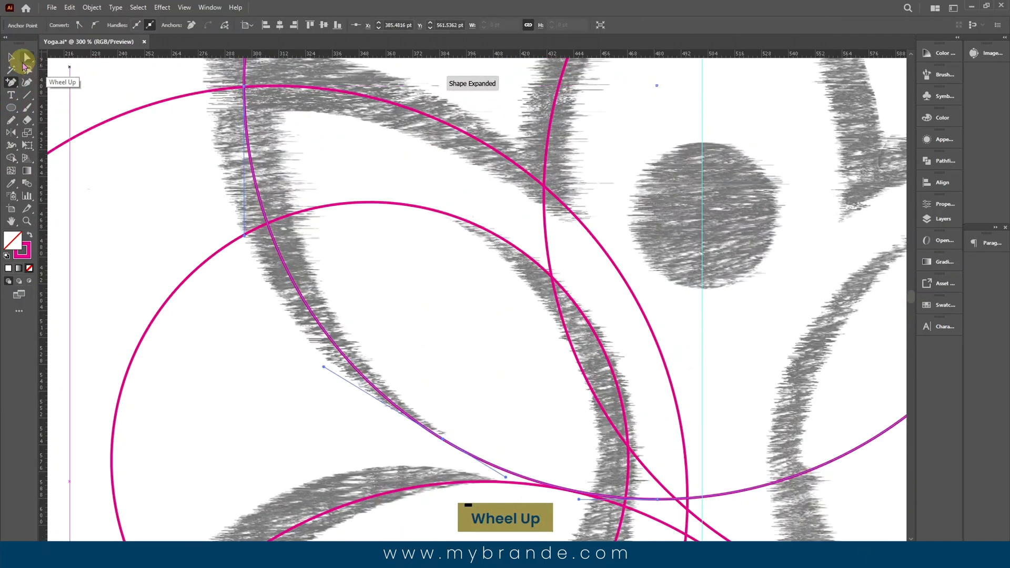
pyautogui.click(12, 57)
pyautogui.click(478, 225)
pyautogui.click(10, 83)
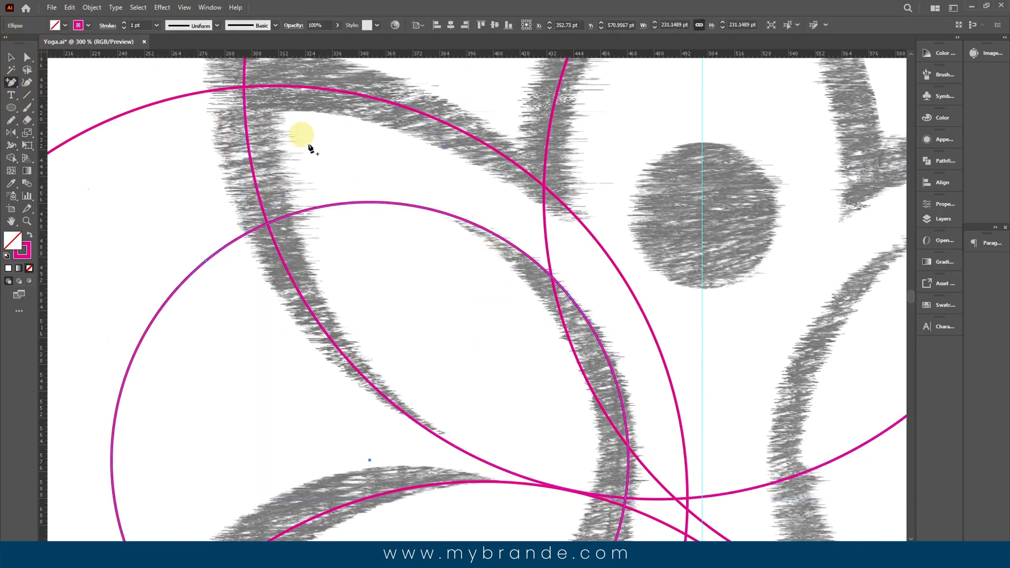
pyautogui.click(443, 217)
# Step: Add an anchor point to the small circle just above its crossing with the lowest circle at the lower-left petal's tip
pyautogui.scroll(-2, 425, 229)
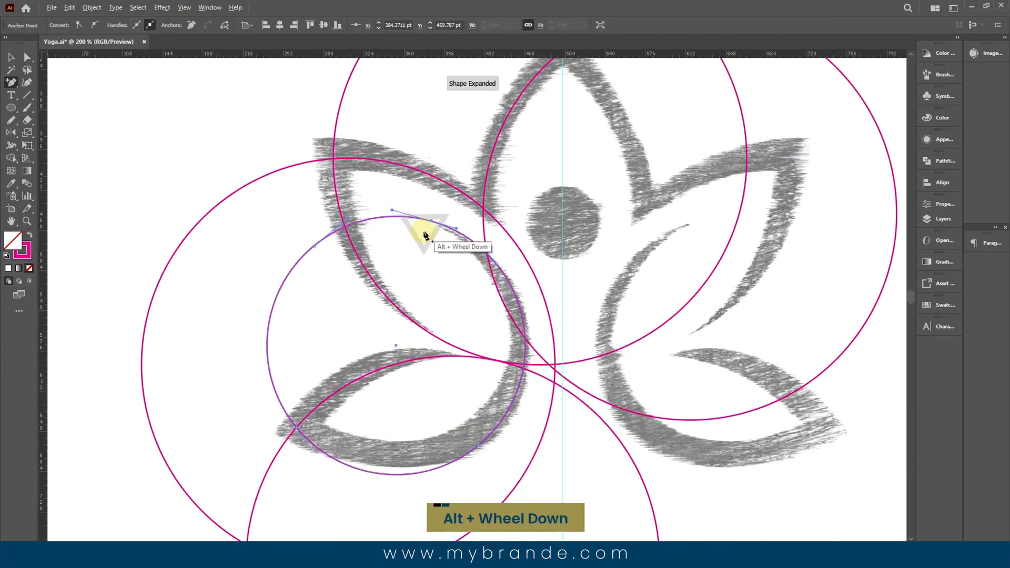
pyautogui.scroll(-1, 425, 248)
pyautogui.scroll(-2, 425, 257)
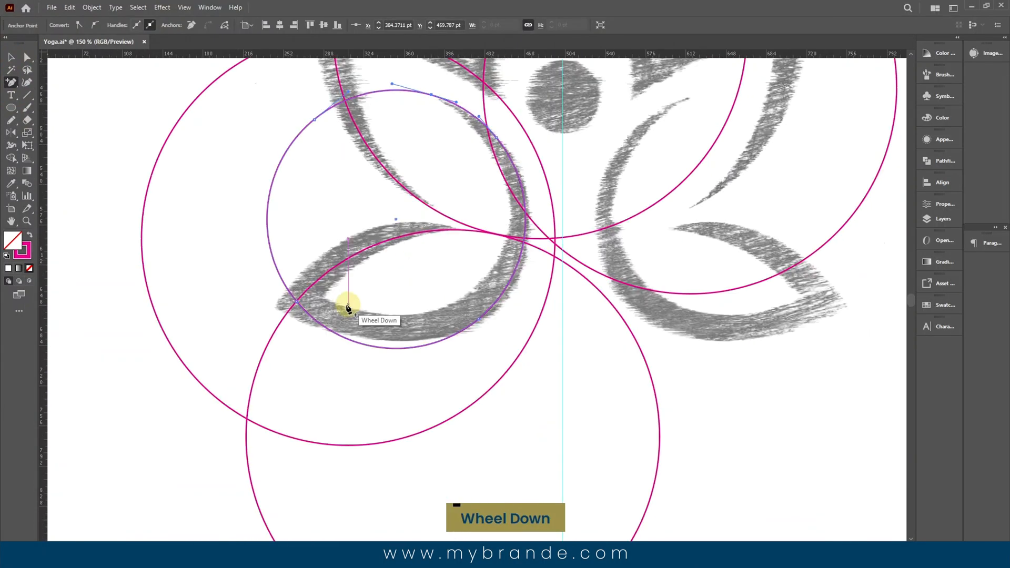
pyautogui.click(10, 56)
pyautogui.scroll(6, 298, 280)
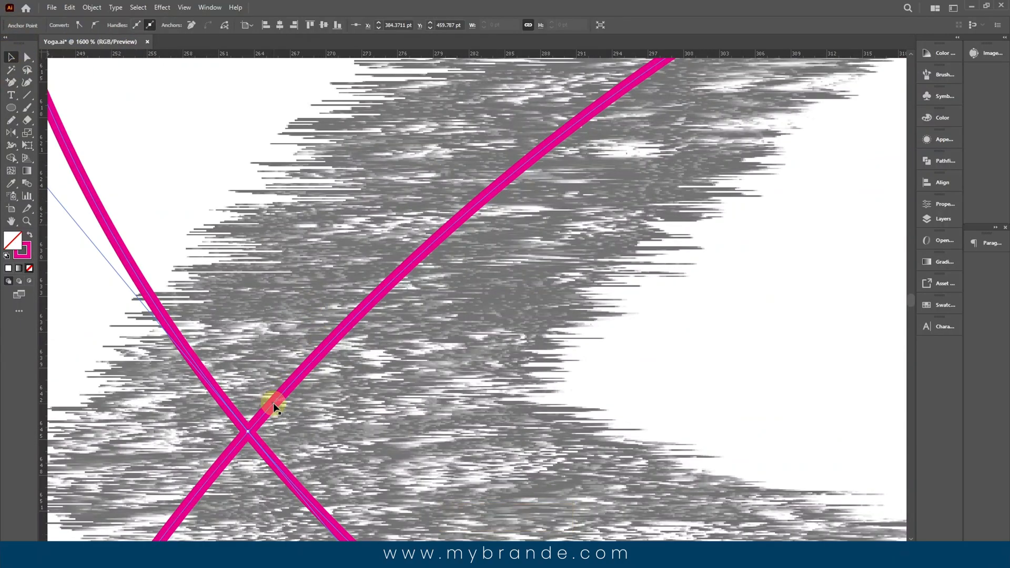
pyautogui.click(233, 435)
pyautogui.scroll(2, 233, 435)
pyautogui.click(10, 82)
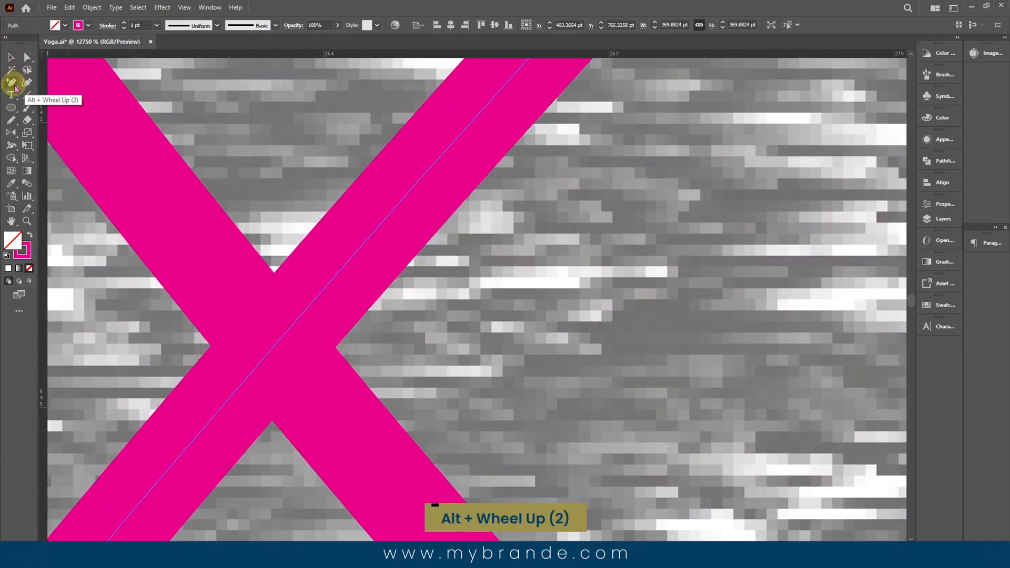
pyautogui.scroll(-5, 276, 352)
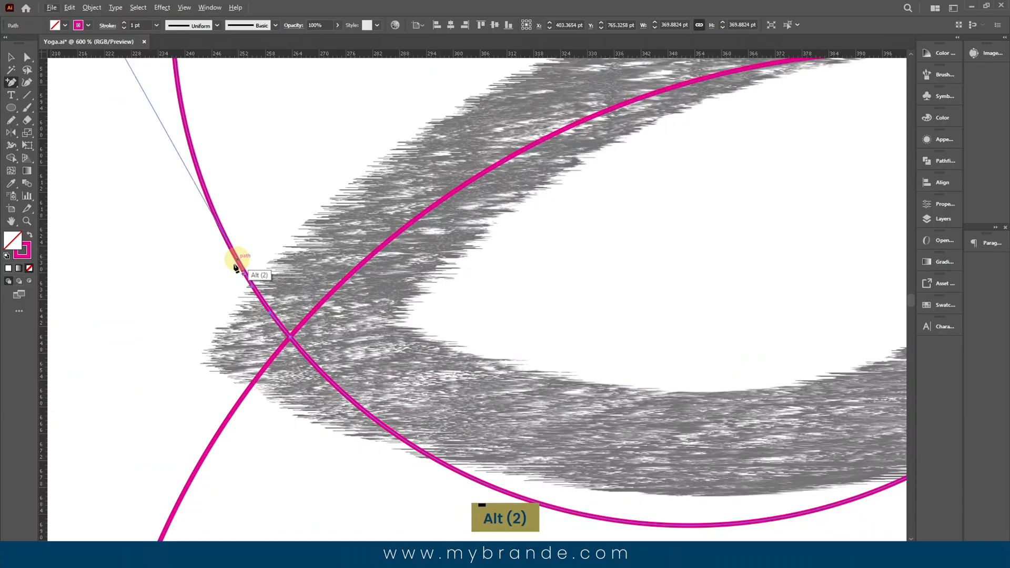
pyautogui.click(240, 263)
# Step: Add an anchor point to the lowest circle just below its crossing with the small circle at the lower-left petal's tip
pyautogui.doubleClick(180, 356)
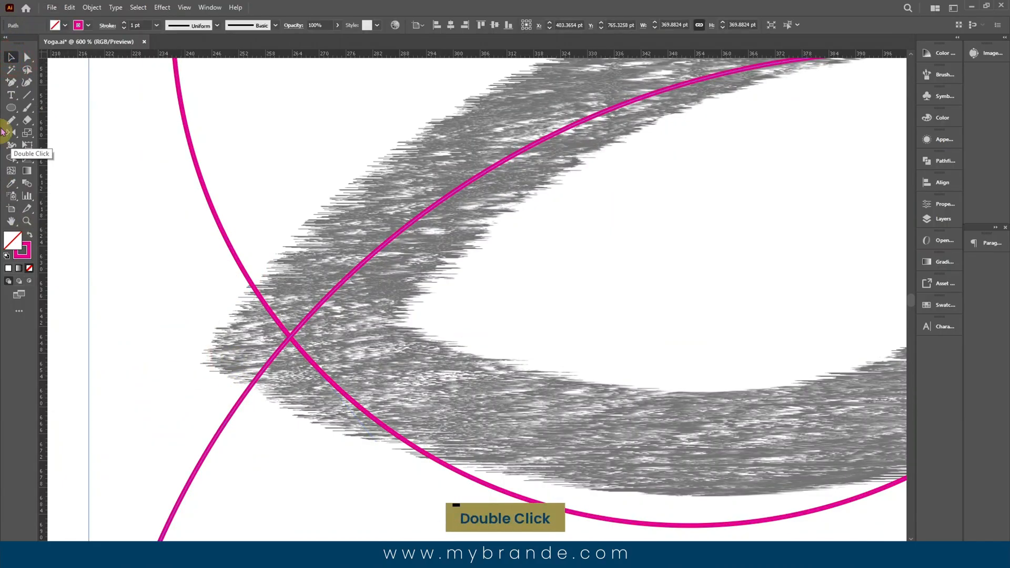
pyautogui.click(345, 216)
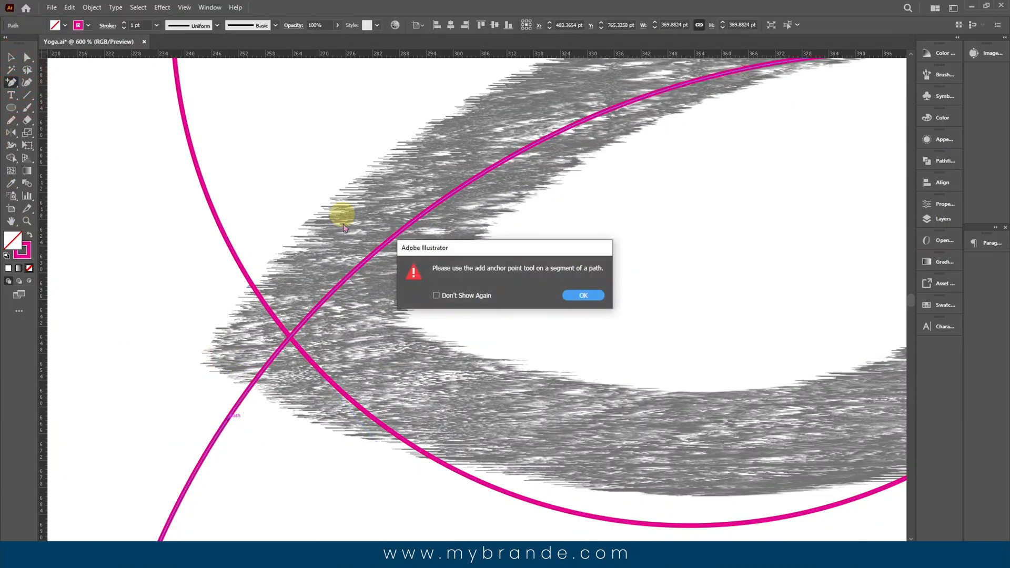
pyautogui.click(583, 295)
pyautogui.click(245, 399)
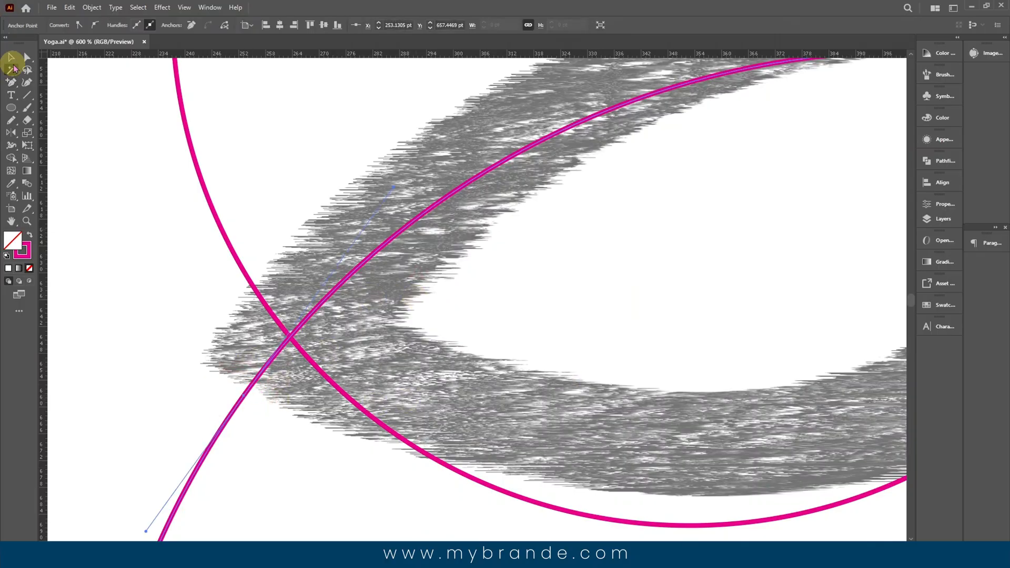
pyautogui.click(8, 58)
pyautogui.doubleClick(574, 306)
# Step: Add anchor points to the topmost and leftmost circles just beyond their crossing at the upper-left petal's tip
pyautogui.scroll(-3, 575, 309)
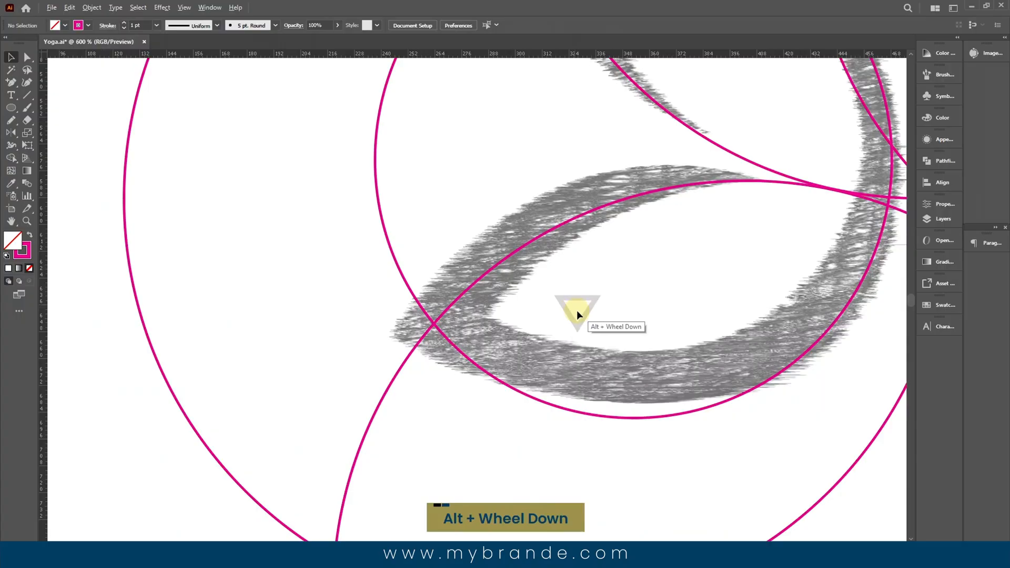
pyautogui.moveTo(591, 334); pyautogui.dragTo(620, 338)
pyautogui.moveTo(683, 294); pyautogui.dragTo(427, 371)
pyautogui.scroll(-1, 652, 239)
pyautogui.moveTo(668, 153); pyautogui.dragTo(649, 299)
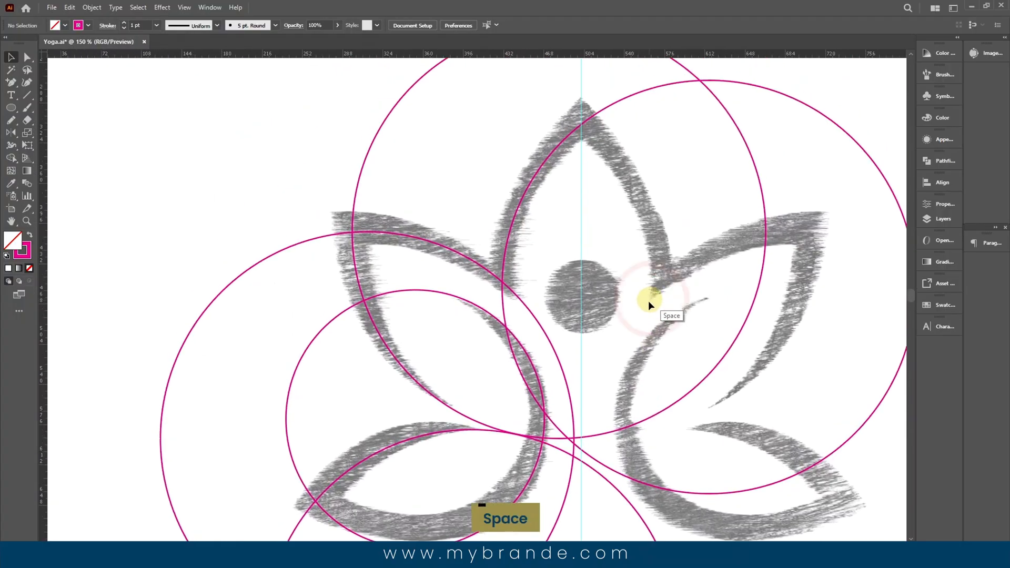
pyautogui.scroll(6, 385, 265)
pyautogui.click(435, 342)
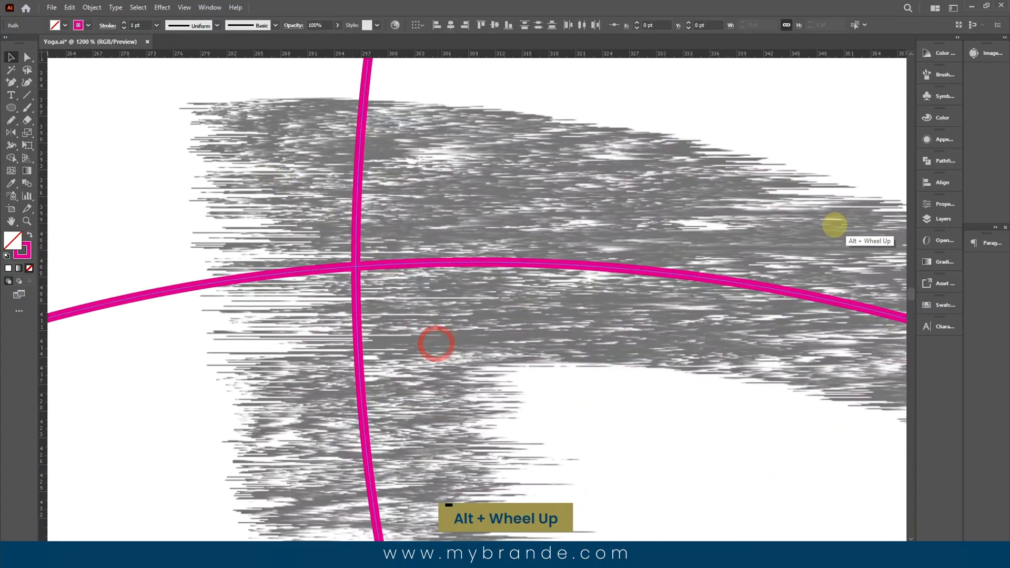
pyautogui.click(12, 82)
pyautogui.press('alt')
pyautogui.press('alt')
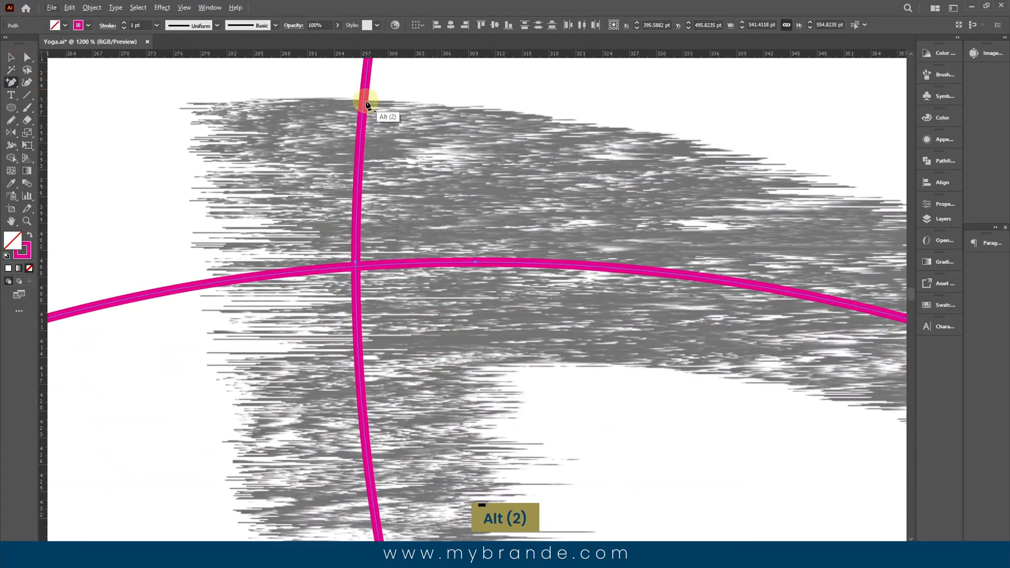
pyautogui.click(367, 105)
pyautogui.click(208, 281)
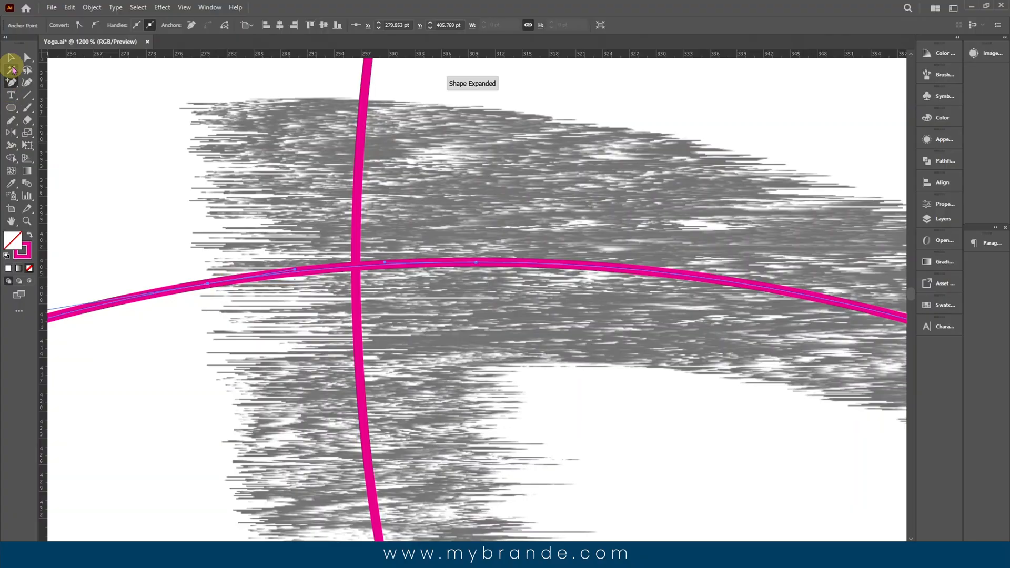
pyautogui.keyDown('alt'); pyautogui.scroll(-7, 249, 199); pyautogui.keyUp('alt')
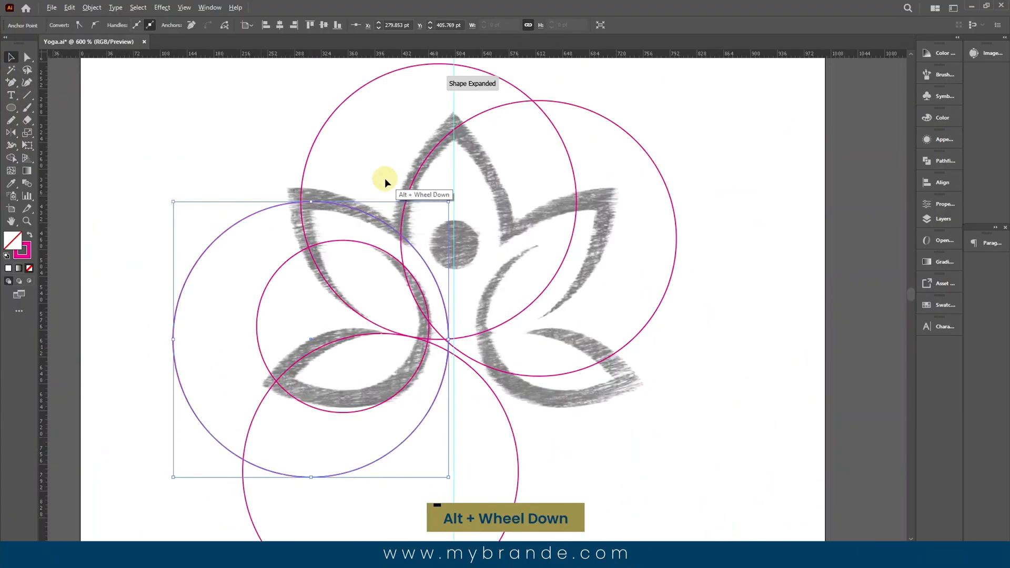
pyautogui.click(381, 168)
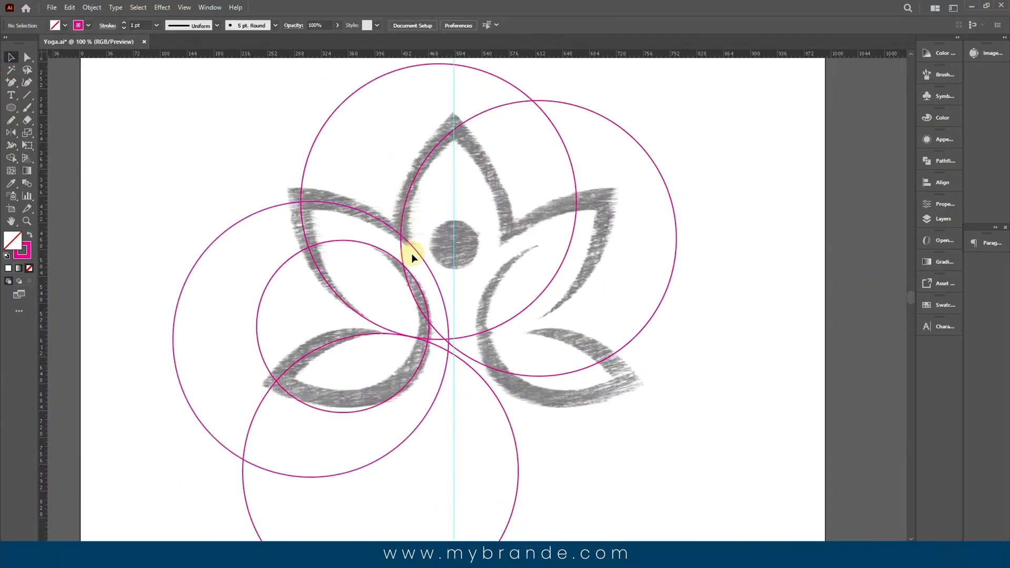
# Step: Select all the circles and use Shape Builder to remove the outer parts of the leftmost and topmost circles
pyautogui.moveTo(424, 462); pyautogui.dragTo(426, 463)
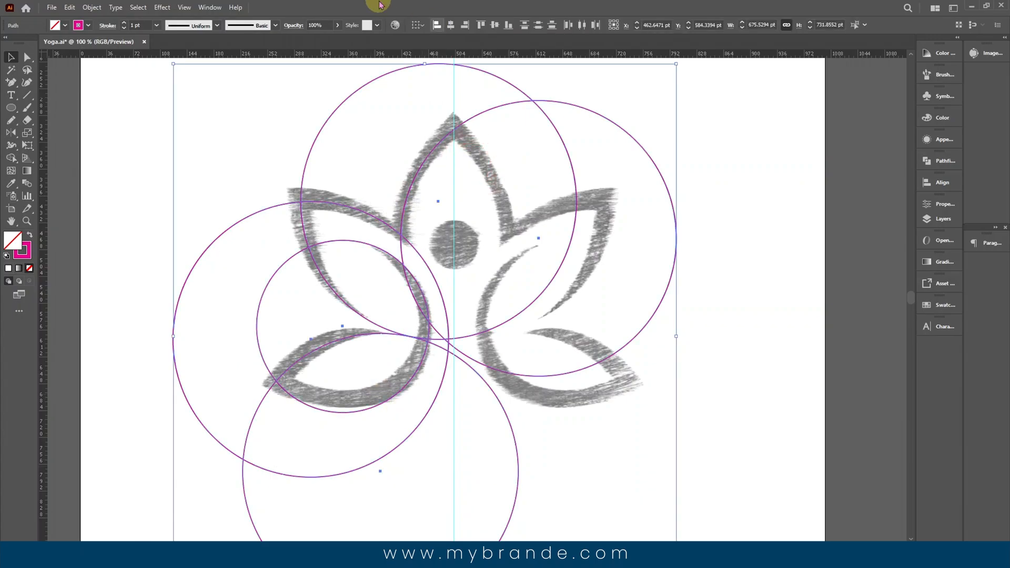
pyautogui.click(13, 158)
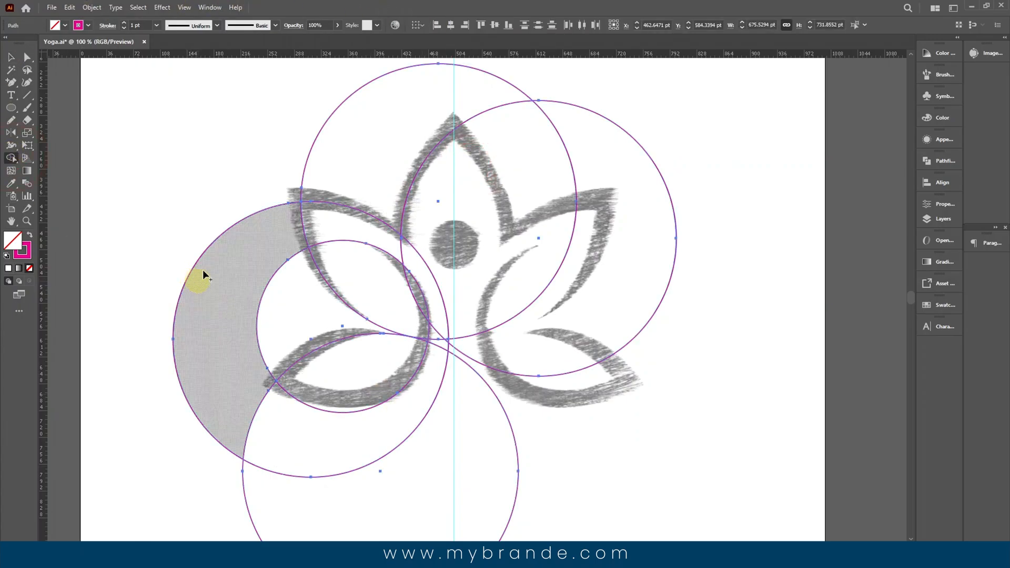
pyautogui.keyDown('alt'); pyautogui.click(201, 258); pyautogui.keyUp('alt')
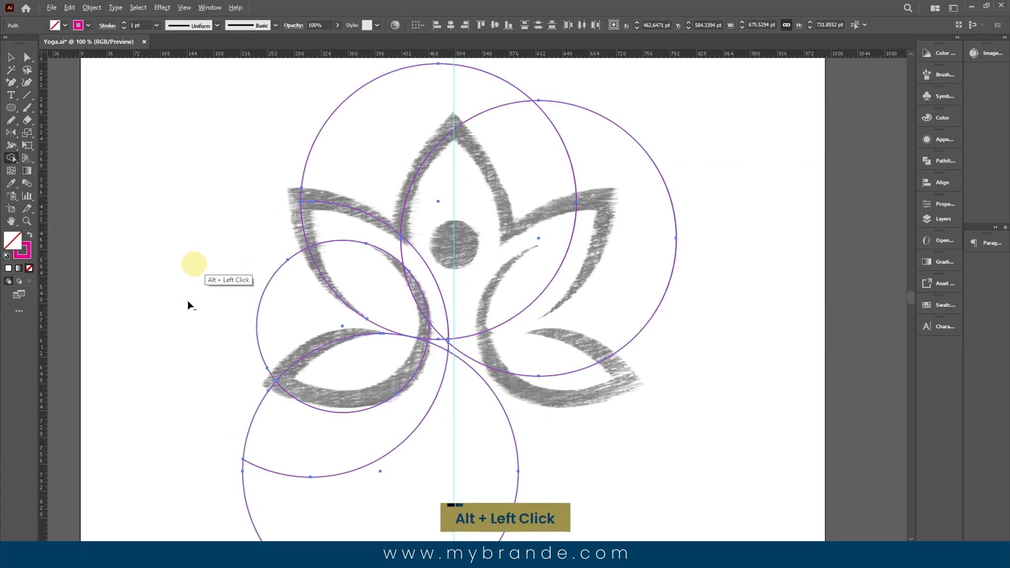
pyautogui.keyDown('alt'); pyautogui.click(339, 103); pyautogui.keyUp('alt')
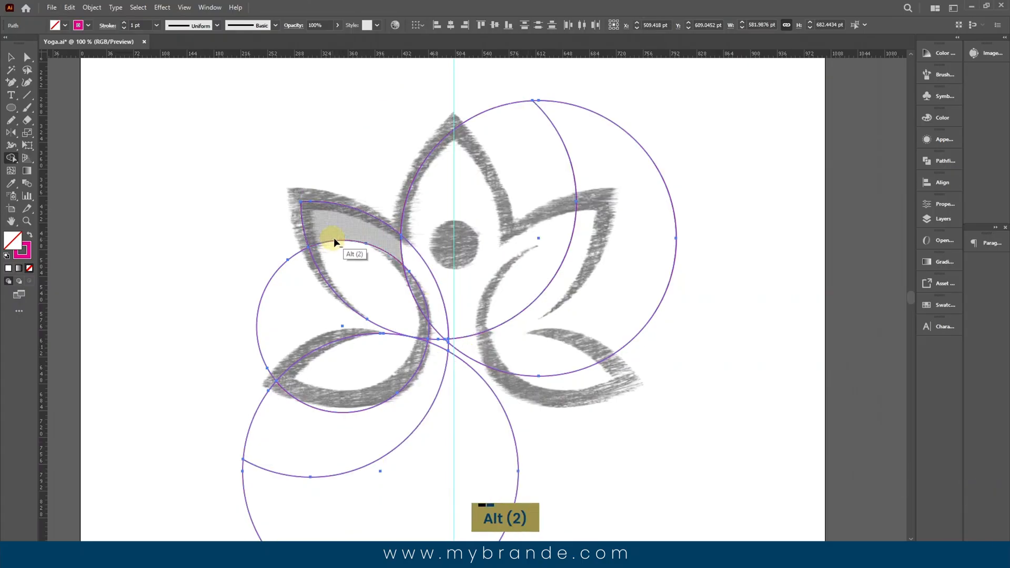
# Step: Remove the small circle's outer arc between the left petals and the surplus arcs of the leftmost and lowest circles
pyautogui.keyDown('alt'); pyautogui.click(272, 279); pyautogui.keyUp('alt')
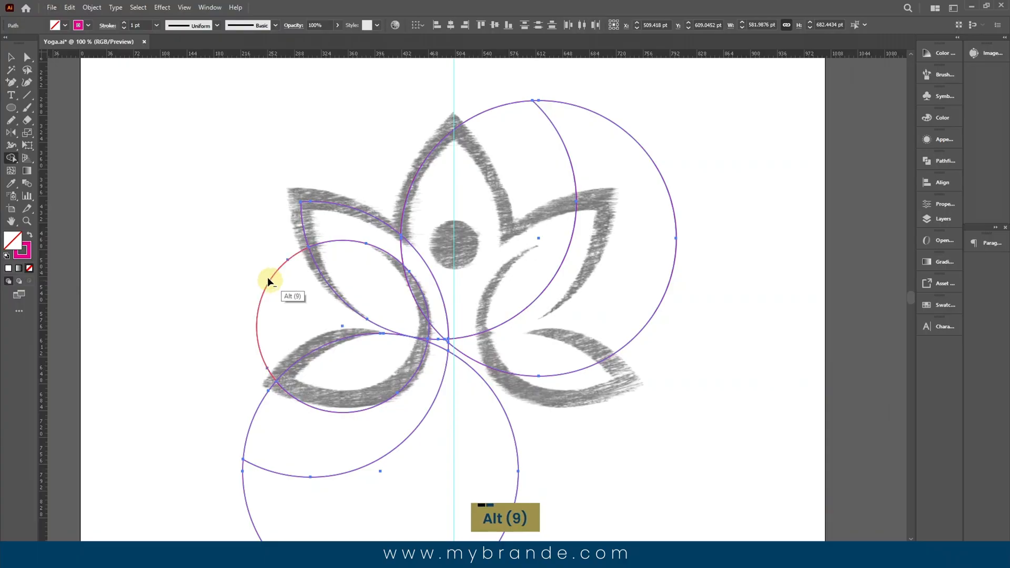
pyautogui.keyDown('alt'); pyautogui.click(248, 432); pyautogui.keyUp('alt')
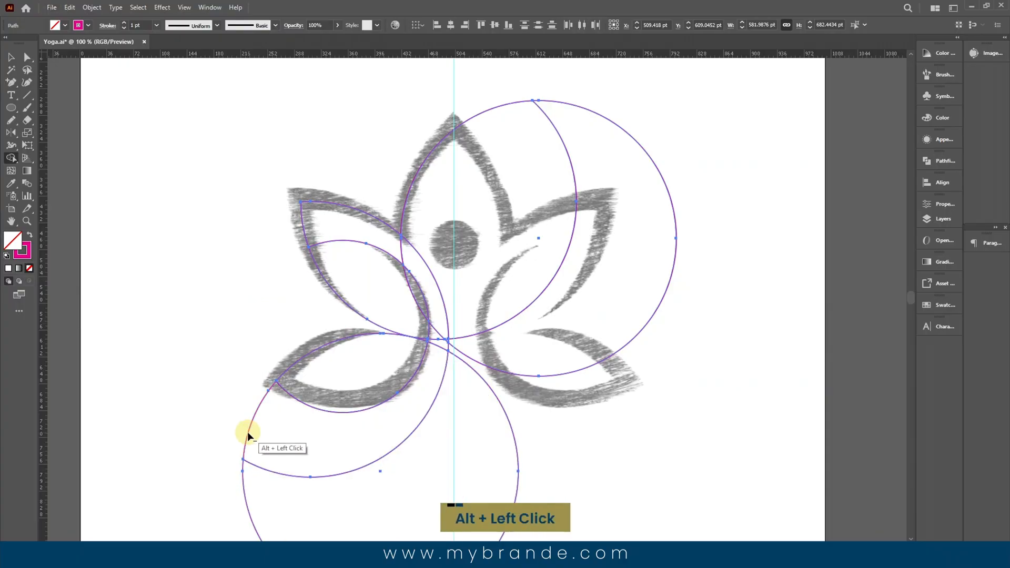
pyautogui.keyDown('alt'); pyautogui.click(273, 471); pyautogui.keyUp('alt')
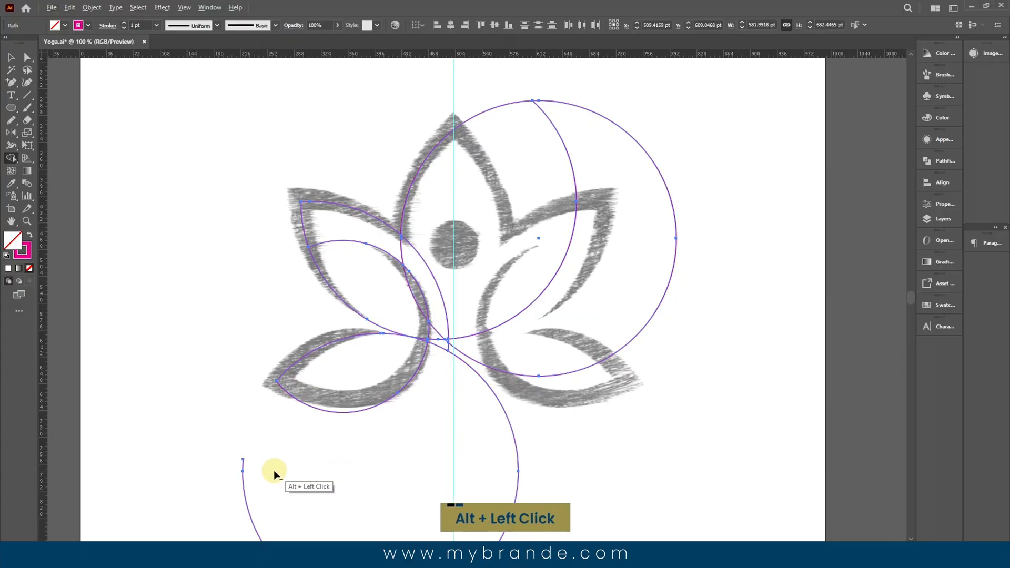
pyautogui.keyDown('alt'); pyautogui.click(506, 415); pyautogui.keyUp('alt')
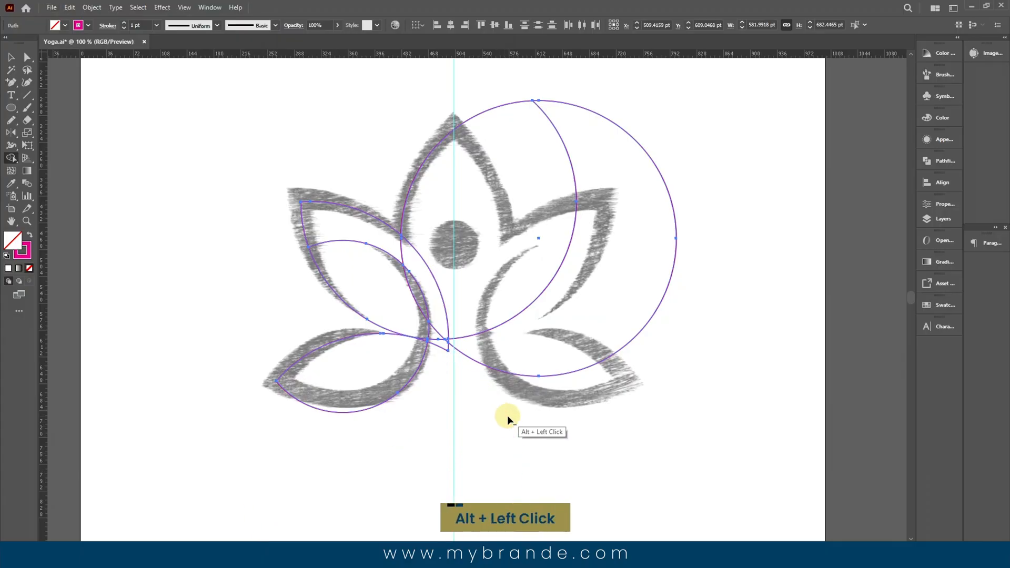
# Step: Remove the surplus arcs of the topmost, leftmost and right circles around the head and right petals, keeping the central petal's left curve
pyautogui.keyDown('alt'); pyautogui.click(604, 359); pyautogui.keyUp('alt')
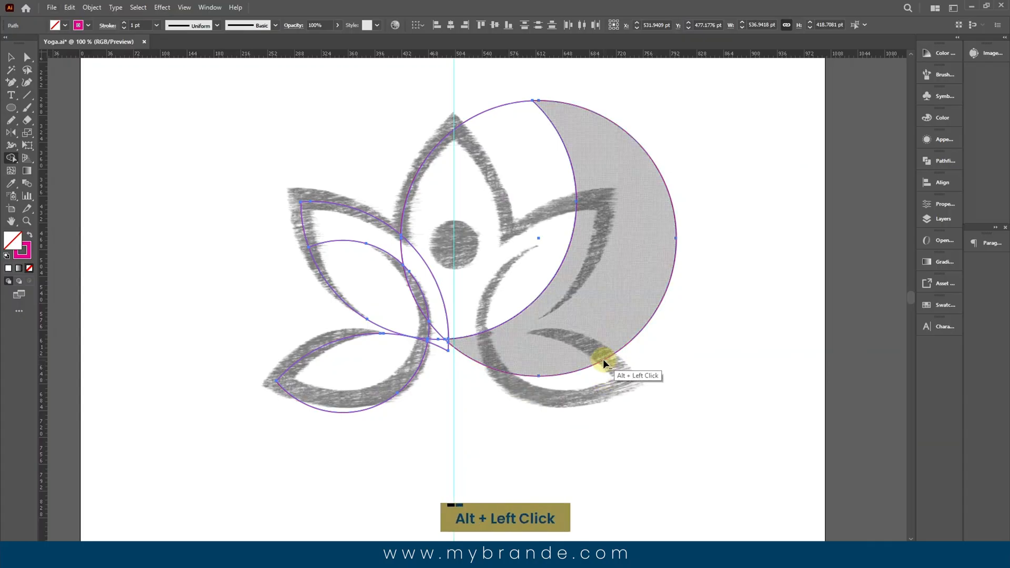
pyautogui.keyDown('alt'); pyautogui.click(540, 295); pyautogui.keyUp('alt')
pyautogui.keyDown('alt'); pyautogui.click(439, 287); pyautogui.keyUp('alt')
pyautogui.keyDown('alt'); pyautogui.click(400, 249); pyautogui.keyUp('alt')
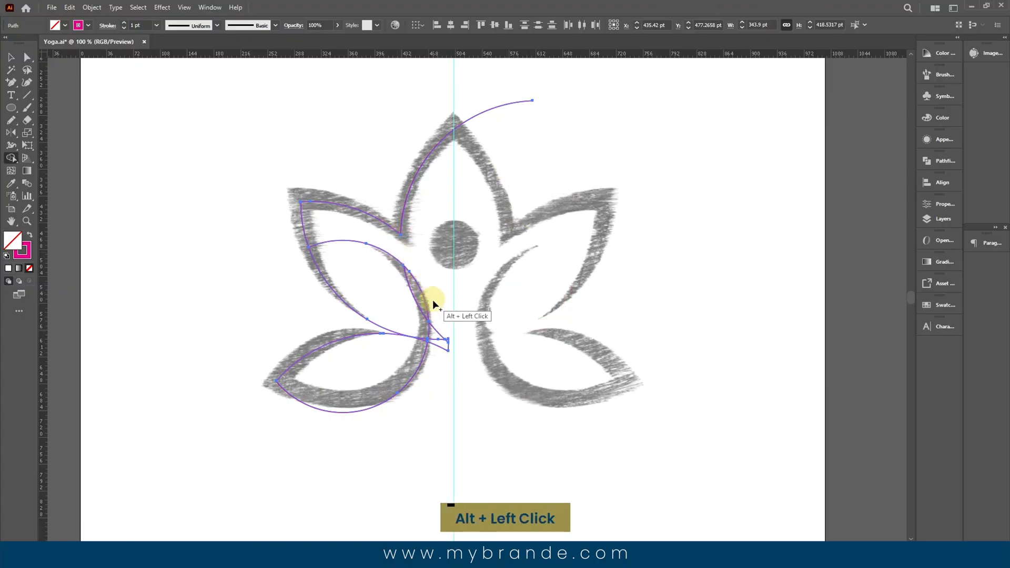
# Step: Remove the leftover arc pieces between the left body curve and the vertical guide
pyautogui.keyDown('alt'); pyautogui.click(414, 297); pyautogui.keyUp('alt')
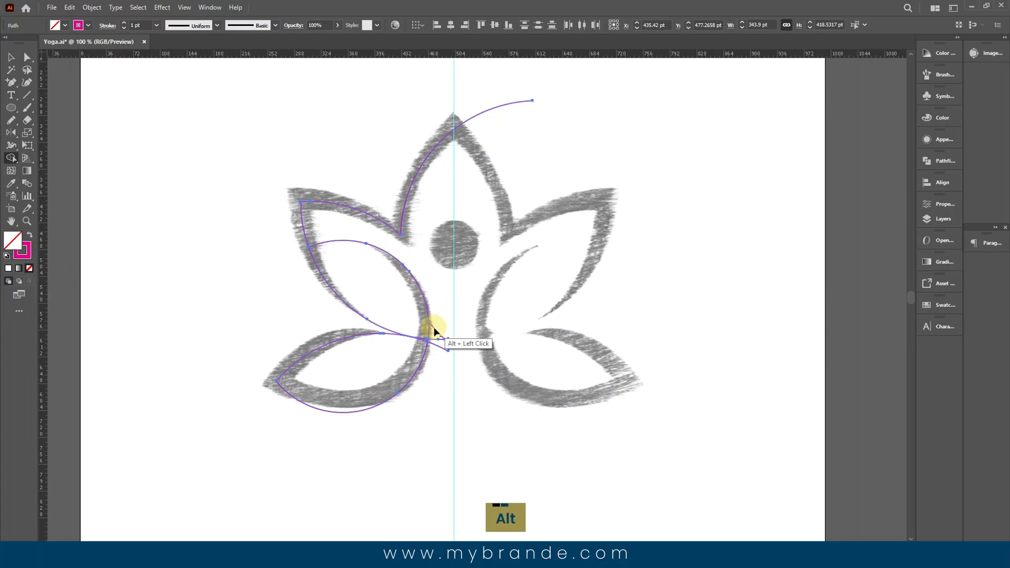
pyautogui.keyDown('alt'); pyautogui.click(441, 340); pyautogui.keyUp('alt')
pyautogui.keyDown('alt'); pyautogui.click(436, 344); pyautogui.keyUp('alt')
pyautogui.keyDown('alt'); pyautogui.click(446, 335); pyautogui.keyUp('alt')
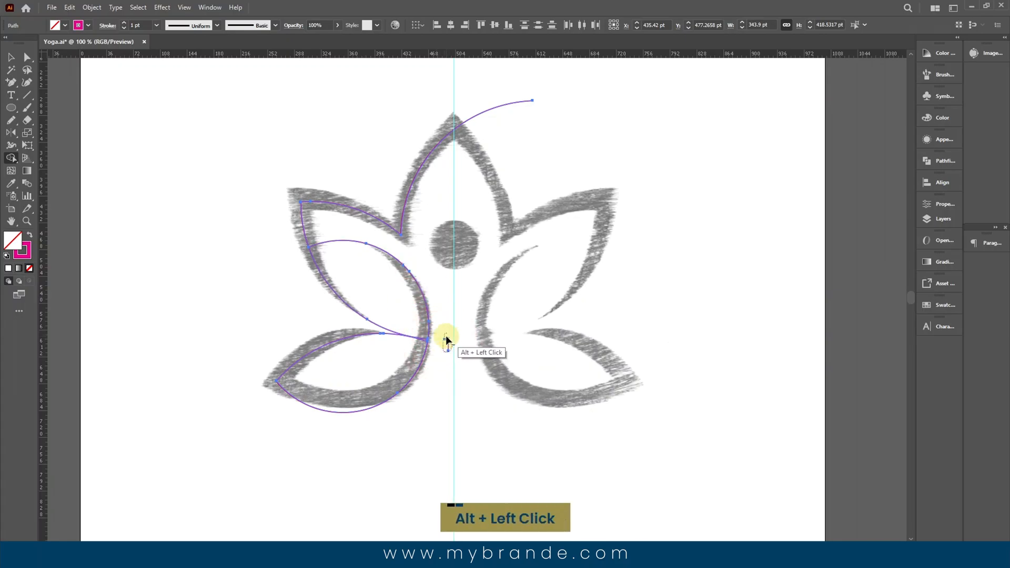
pyautogui.scroll(4, 445, 342)
pyautogui.keyDown('alt'); pyautogui.click(426, 299); pyautogui.keyUp('alt')
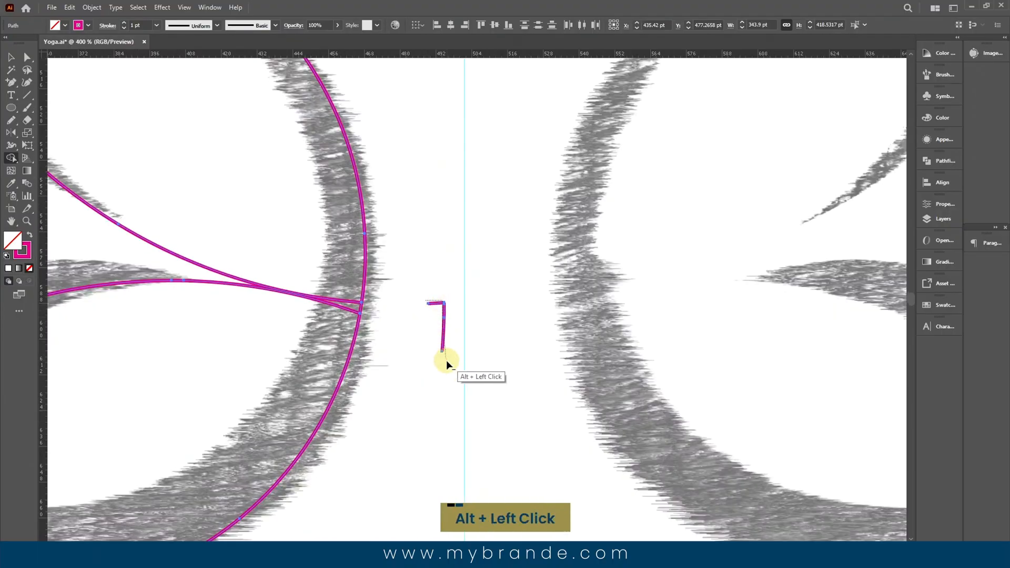
pyautogui.keyDown('alt'); pyautogui.click(443, 342); pyautogui.keyUp('alt')
# Step: Delete the end anchor points of the two left petal curves where they meet the left body curve
pyautogui.press('space')
pyautogui.moveTo(361, 349); pyautogui.dragTo(514, 354)
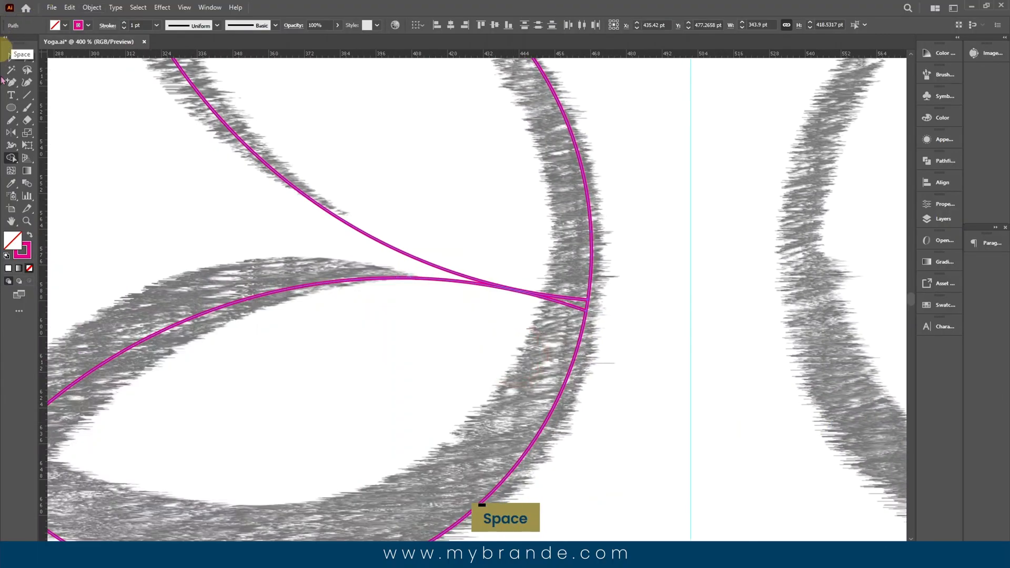
pyautogui.click(586, 311)
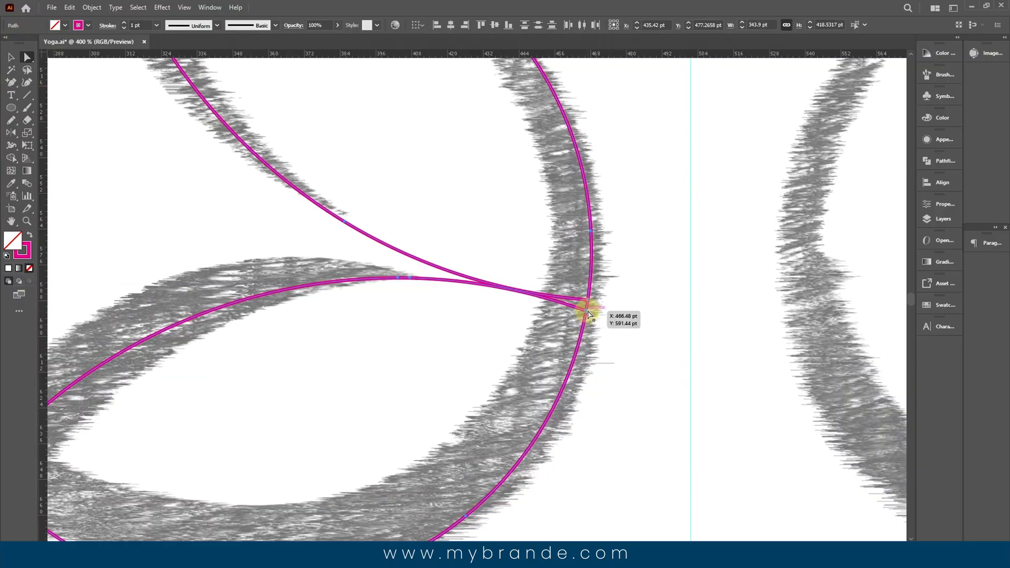
pyautogui.press('Delete')
pyautogui.click(587, 301)
pyautogui.press('Delete')
# Step: Try to delete the segment of the upper-left petal's outer curve where the body curve meets it
pyautogui.scroll(-1, 401, 231)
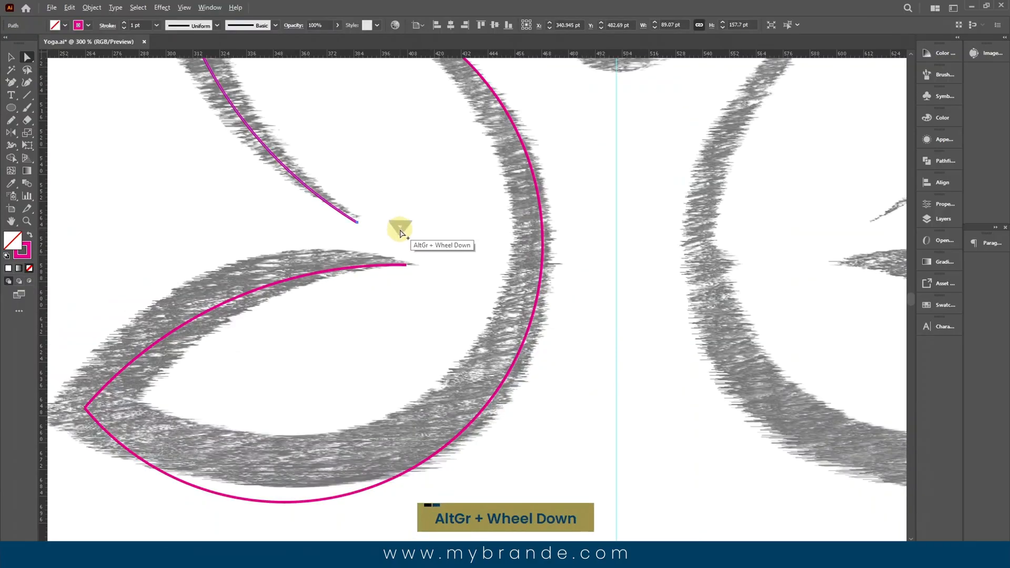
pyautogui.scroll(-1, 401, 232)
pyautogui.press('space')
pyautogui.moveTo(401, 197); pyautogui.dragTo(428, 334)
pyautogui.click(293, 239)
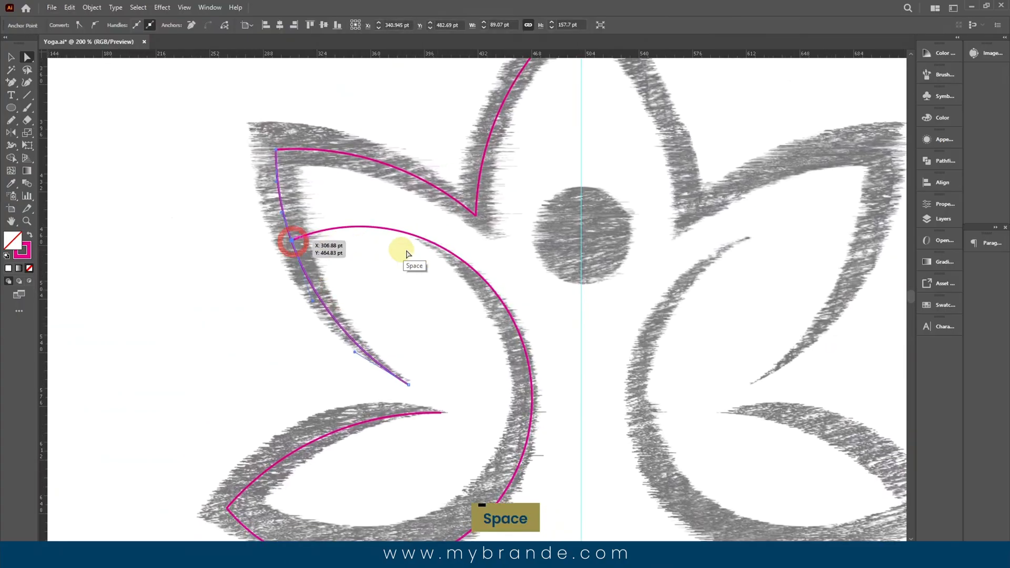
pyautogui.press('Delete')
pyautogui.hotkey('ctrl', 'z')
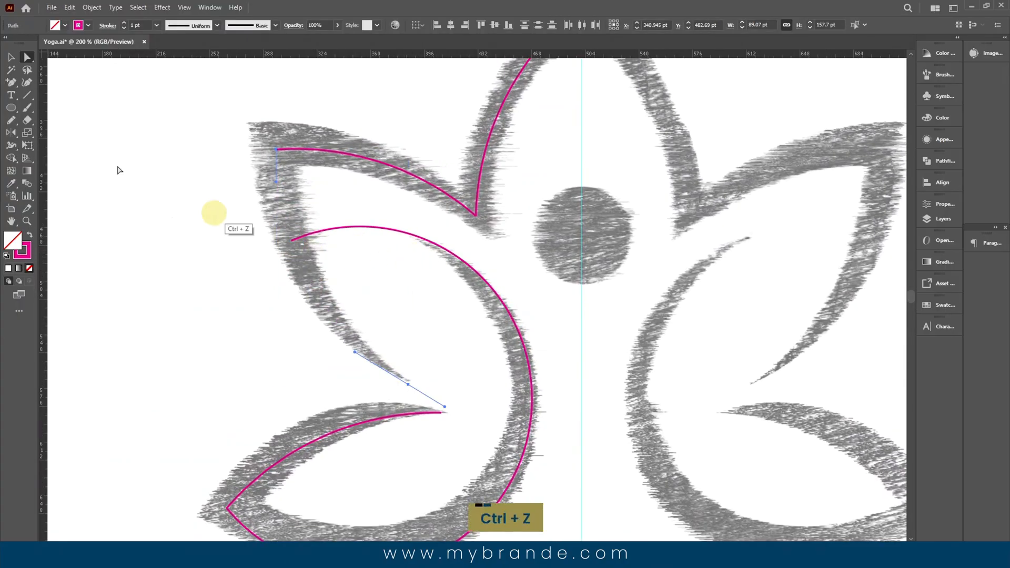
# Step: Select the left body curve and delete its end anchor point on the upper-left petal's outer edge
pyautogui.click(13, 58)
pyautogui.click(465, 307)
pyautogui.moveTo(389, 207); pyautogui.dragTo(426, 258)
pyautogui.click(26, 57)
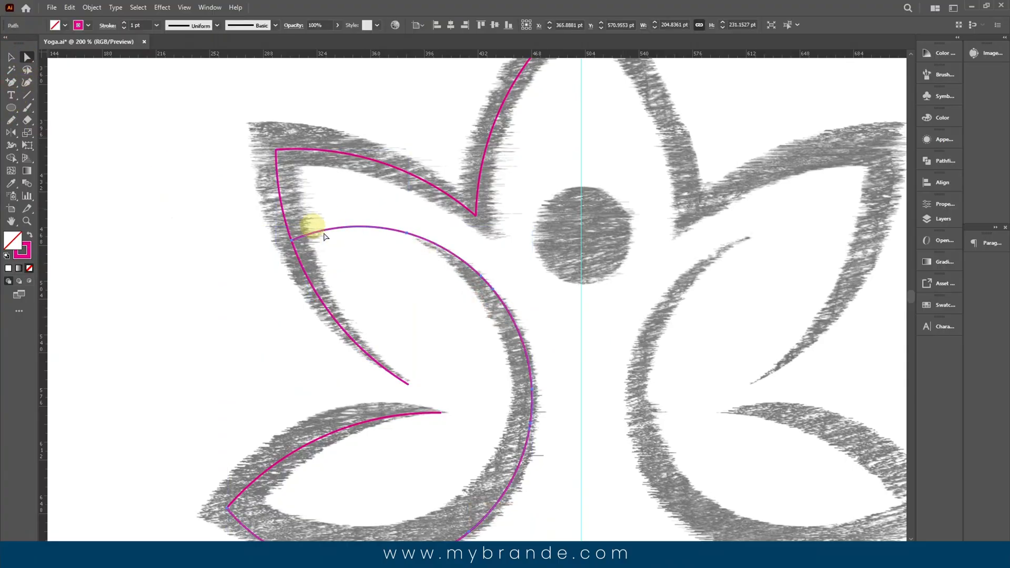
pyautogui.click(292, 240)
pyautogui.press('Delete')
# Step: Add an anchor point to the central petal's left curve where it crosses the vertical guide
pyautogui.scroll(4, 500, 305)
pyautogui.press('space')
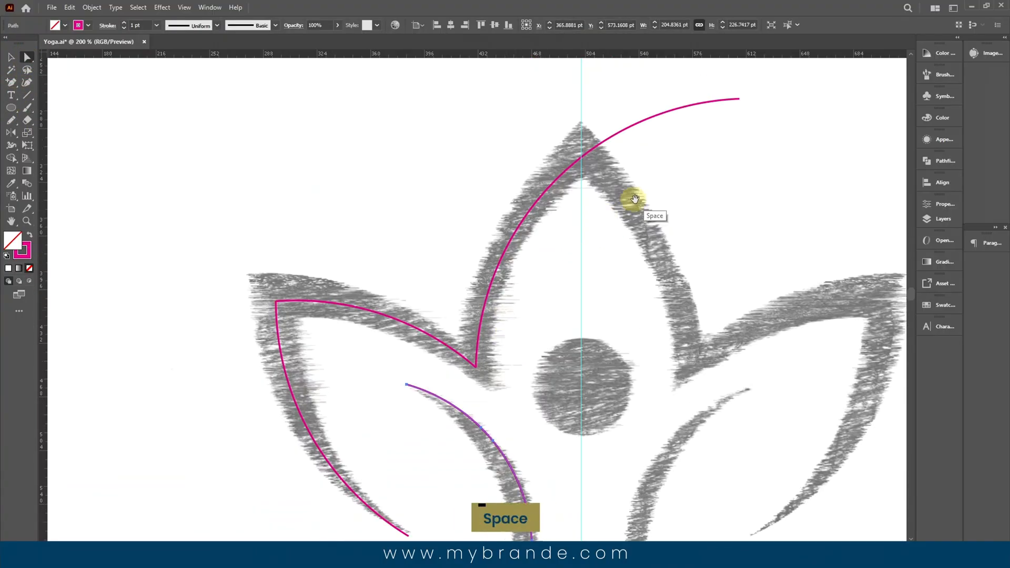
pyautogui.scroll(5, 487, 243)
pyautogui.click(353, 224)
pyautogui.doubleClick(11, 82)
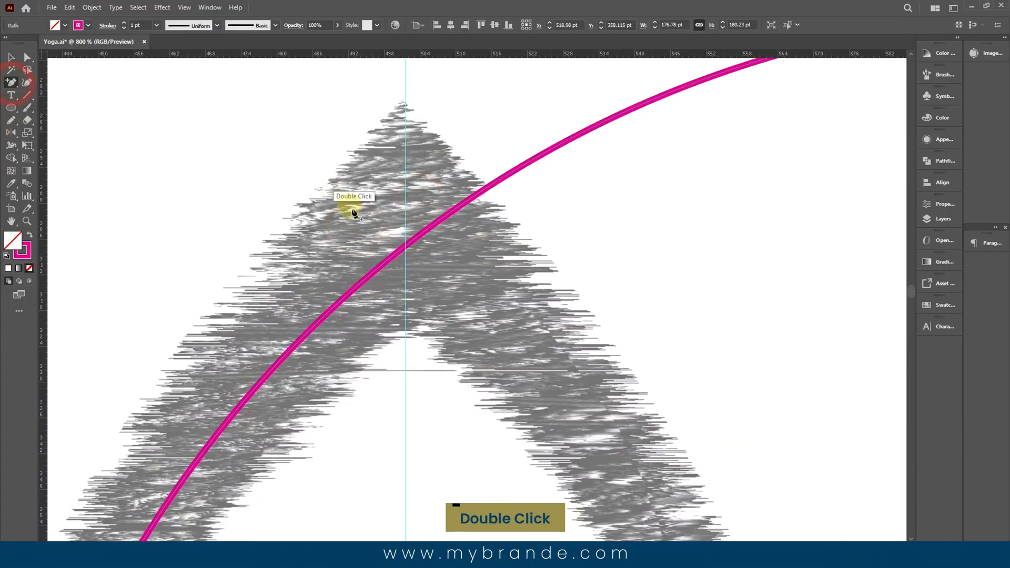
pyautogui.click(406, 251)
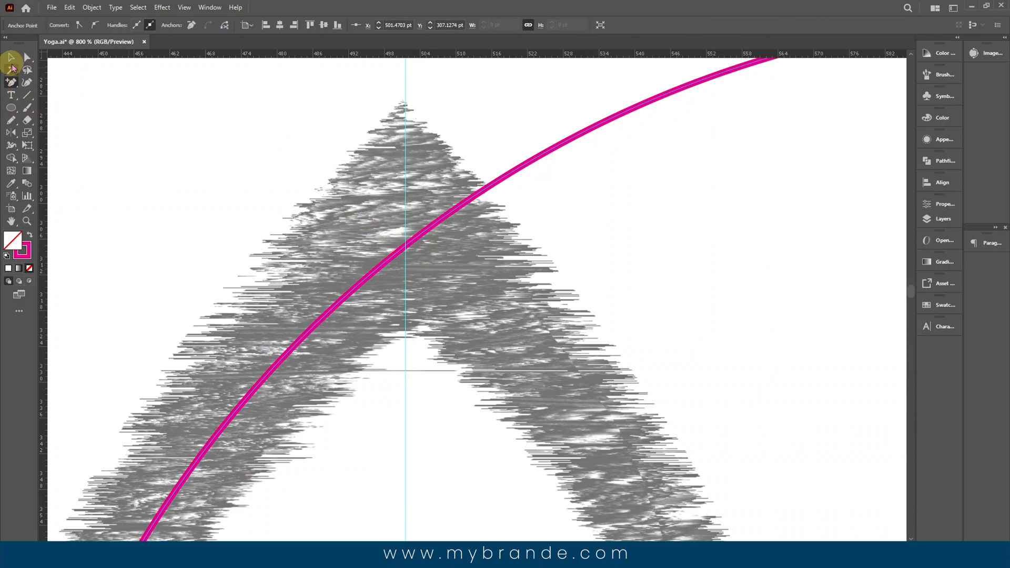
# Step: Delete the part of the central petal's curve that extends past the vertical guide
pyautogui.scroll(-2, 259, 191)
pyautogui.click(13, 55)
pyautogui.click(27, 56)
pyautogui.click(647, 109)
pyautogui.press('Delete')
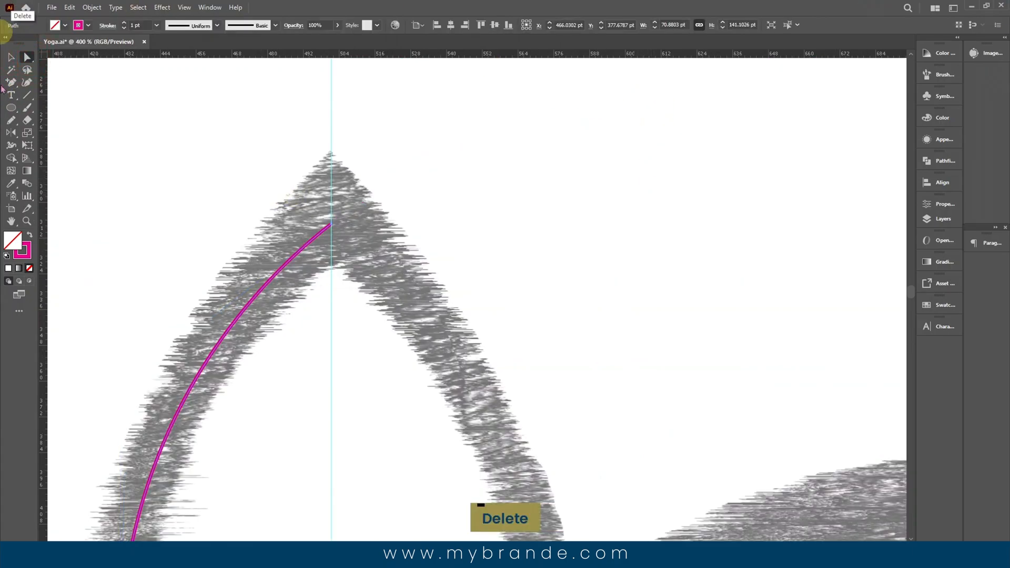
# Step: Join the upper-left petal's two curves into one path, and join that path to the central petal's left curve
pyautogui.click(11, 56)
pyautogui.click(176, 150)
pyautogui.scroll(-3, 226, 192)
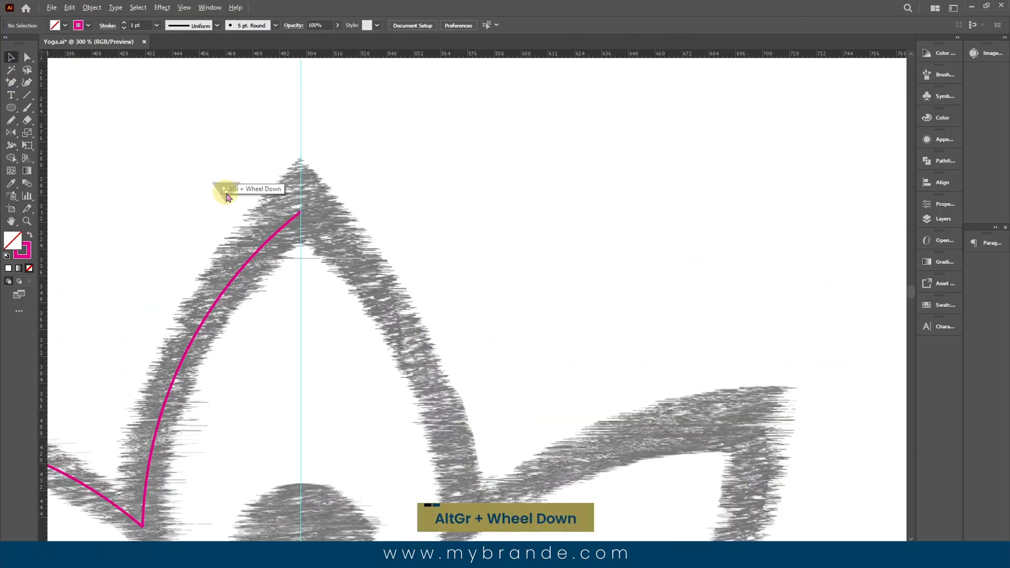
pyautogui.moveTo(318, 356); pyautogui.dragTo(531, 261)
pyautogui.scroll(-1, 531, 261)
pyautogui.scroll(-1, 526, 273)
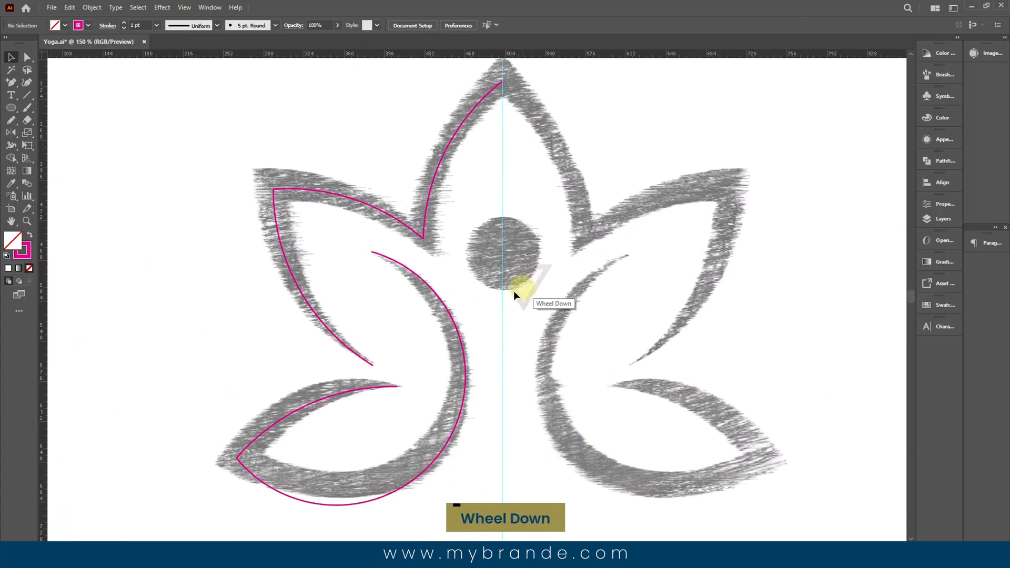
pyautogui.click(262, 191)
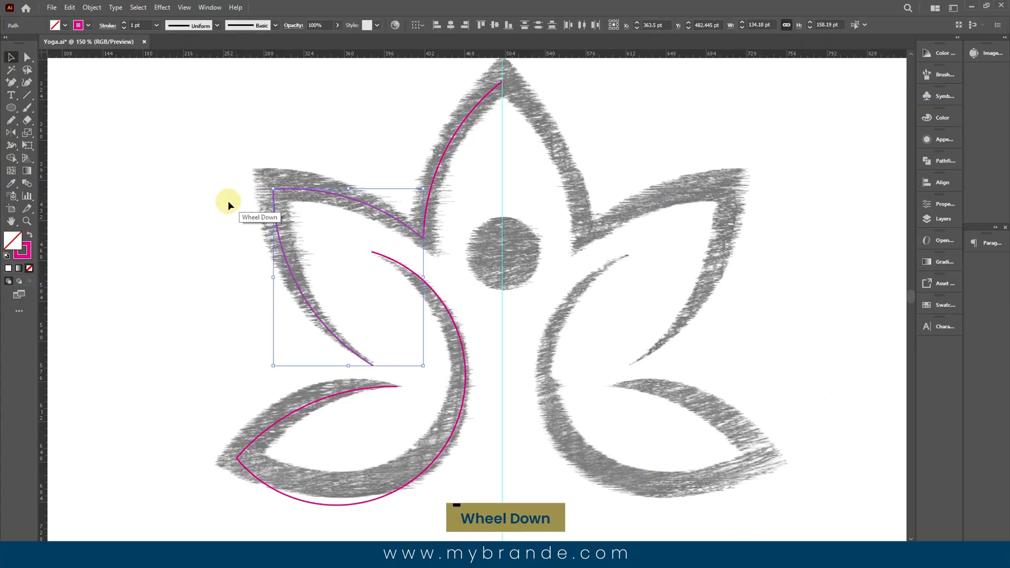
pyautogui.hotkey('ctrl', 'j')
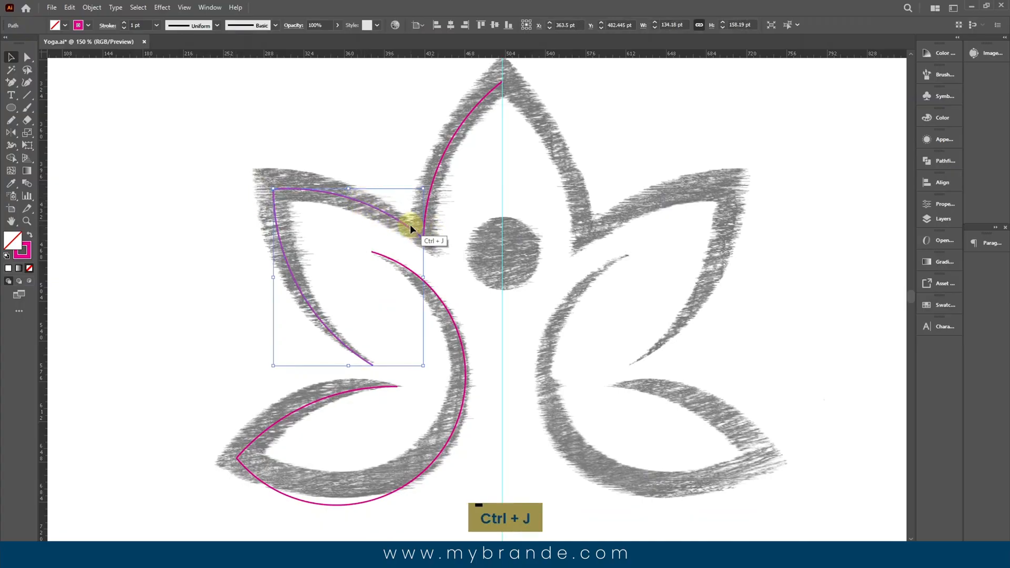
pyautogui.keyDown('shift'); pyautogui.click(416, 234); pyautogui.keyUp('shift')
pyautogui.hotkey('ctrl', 'j')
# Step: Join the left body curve and the lower-left petal's curves into one path
pyautogui.scroll(1, 445, 213)
pyautogui.scroll(-3, 440, 343)
pyautogui.click(248, 392)
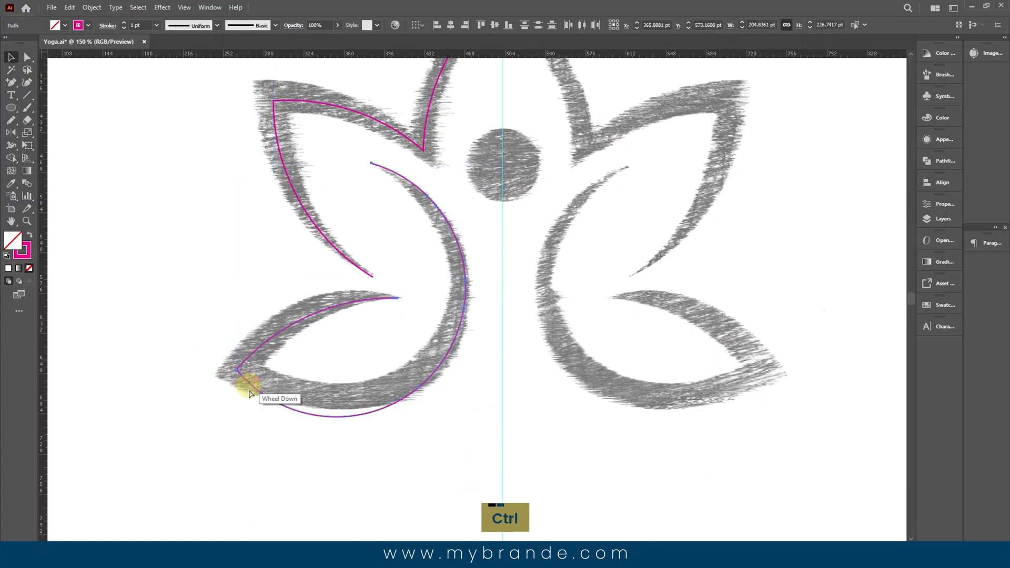
pyautogui.hotkey('ctrl', 'j')
# Step: Select all the left-half paths and reflect a copy across the vertical axis, from the central petal's tip on the guide
pyautogui.scroll(2, 277, 296)
pyautogui.scroll(1, 245, 166)
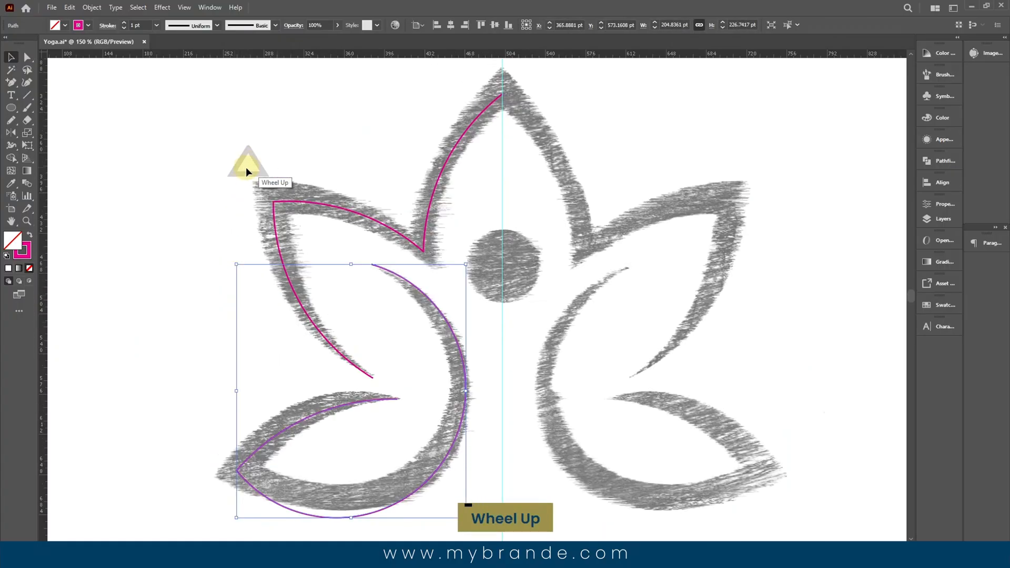
pyautogui.click(225, 164)
pyautogui.click(361, 417)
pyautogui.scroll(2, 414, 253)
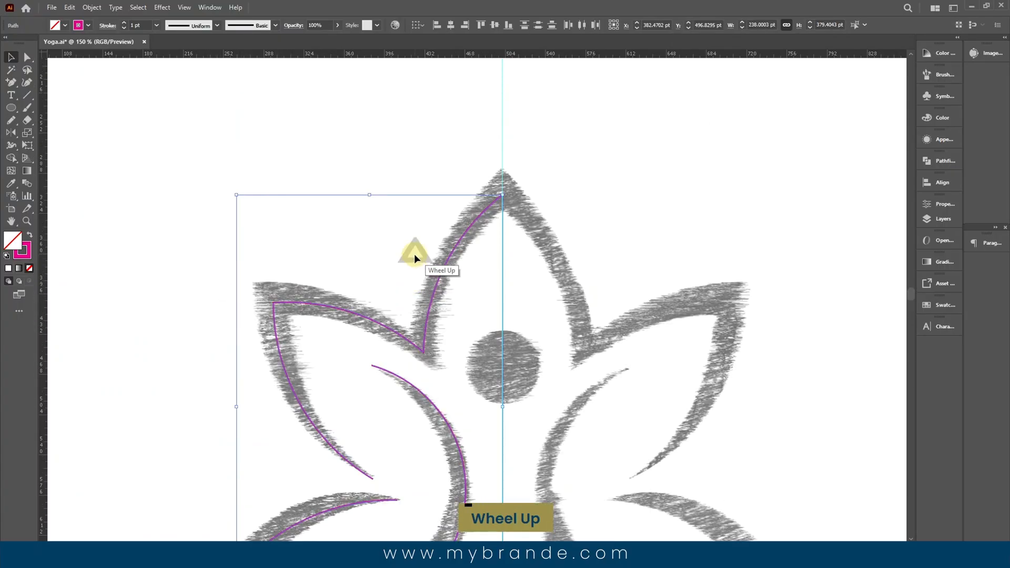
pyautogui.click(10, 133)
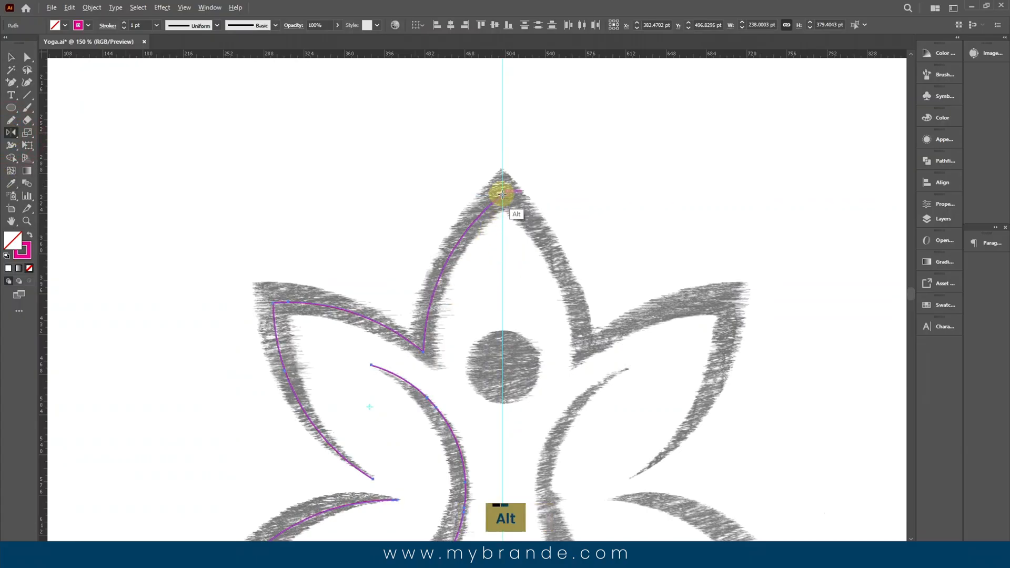
pyautogui.keyDown('alt'); pyautogui.scroll(7, 496, 198); pyautogui.keyUp('alt')
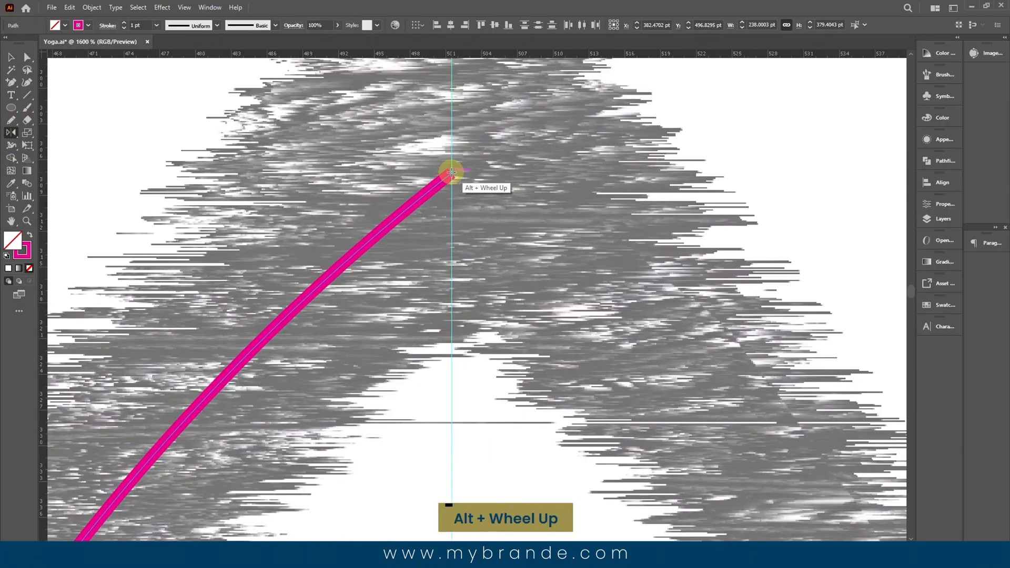
pyautogui.keyDown('alt'); pyautogui.click(451, 172); pyautogui.keyUp('alt')
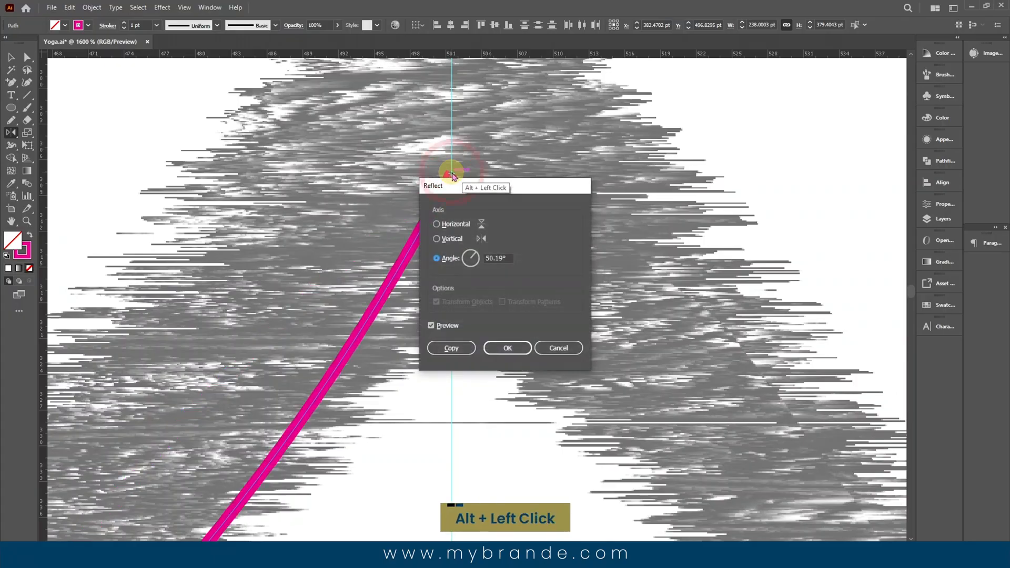
pyautogui.click(436, 239)
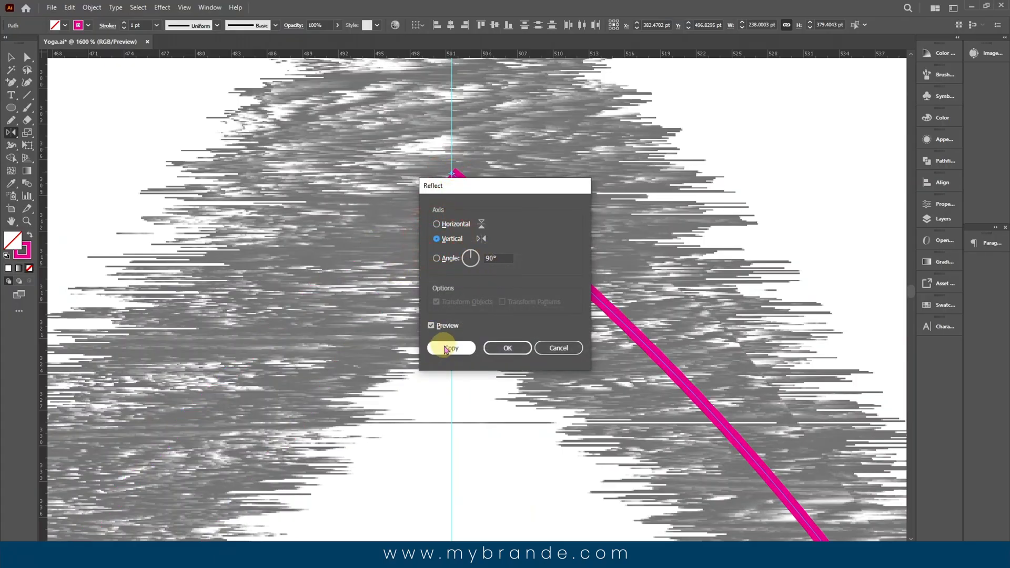
pyautogui.click(445, 347)
pyautogui.scroll(-2, 492, 344)
pyautogui.moveTo(530, 443); pyautogui.dragTo(477, 220)
pyautogui.click(12, 56)
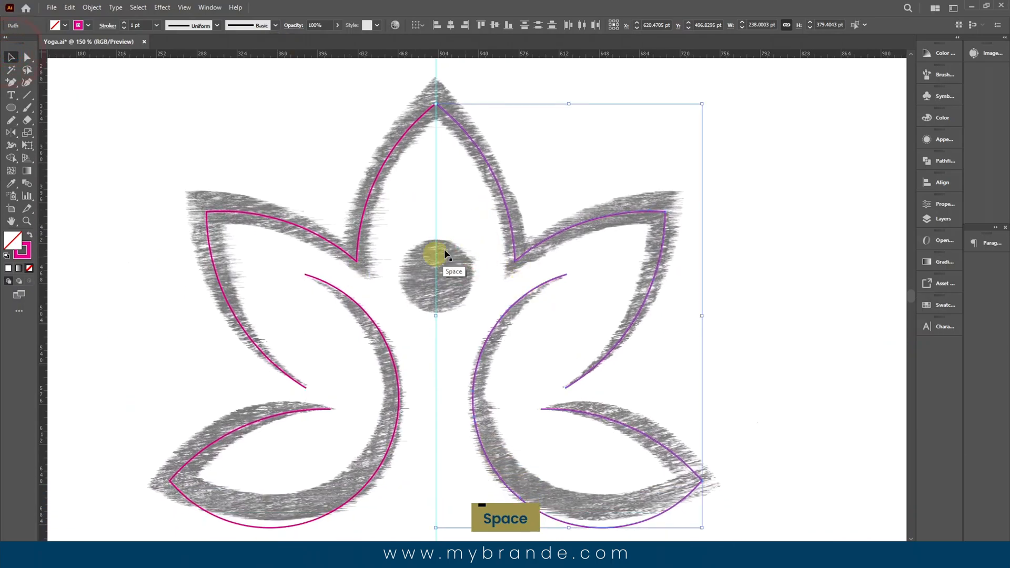
# Step: Draw a circle about 65 pt in diameter, centred on the vertical guide, over the sketched head
pyautogui.click(455, 207)
pyautogui.scroll(1, 444, 250)
pyautogui.scroll(1, 444, 319)
pyautogui.scroll(2, 444, 319)
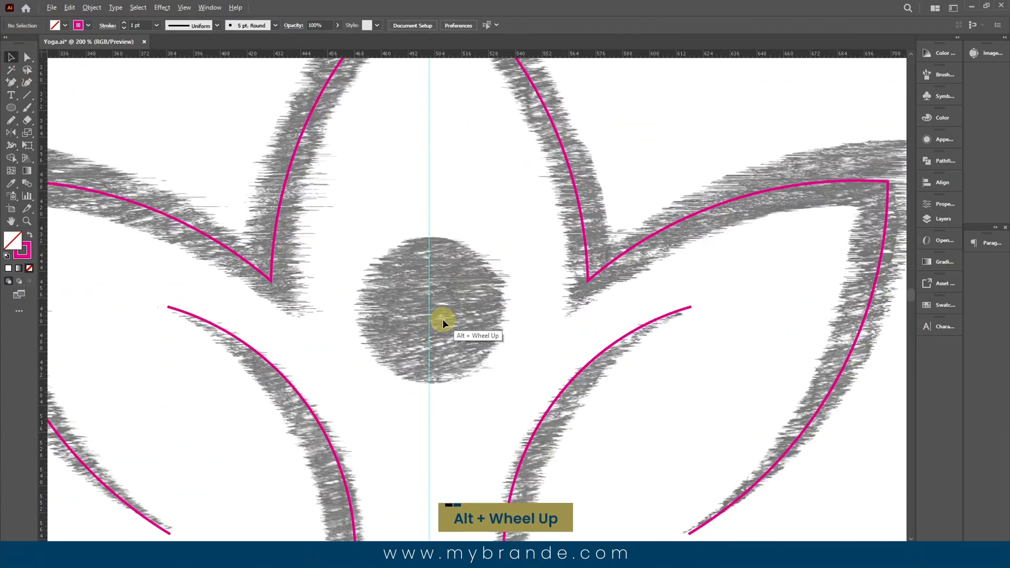
pyautogui.click(11, 107)
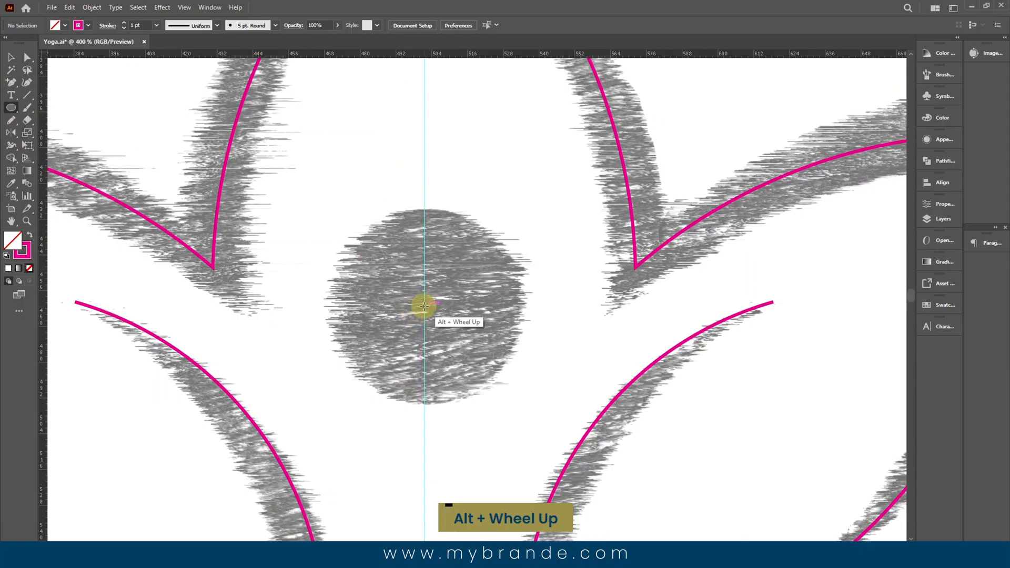
pyautogui.moveTo(425, 305)
pyautogui.mouseDown()
pyautogui.moveTo(484, 383)
pyautogui.moveTo(521, 403)
pyautogui.mouseUp()
pyautogui.click(11, 57)
pyautogui.doubleClick(377, 157)
# Step: Delete the vertical guide running through the middle of the logo
pyautogui.scroll(-3, 377, 157)
pyautogui.moveTo(382, 128); pyautogui.dragTo(416, 141)
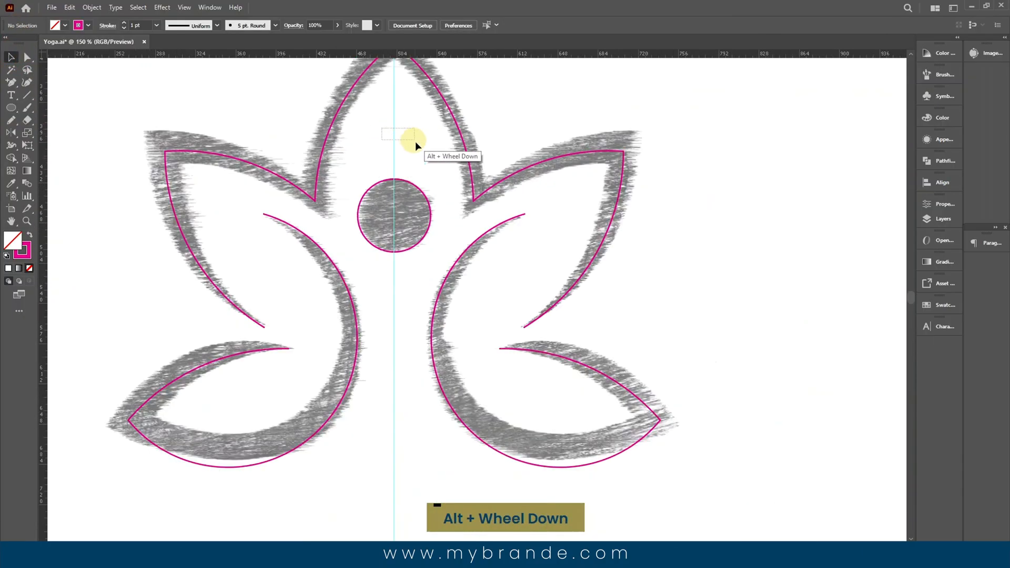
pyautogui.press('Delete')
# Step: Join the two mirrored upper petal paths into one path at the central petal's tip
pyautogui.scroll(3, 416, 141)
pyautogui.moveTo(378, 187); pyautogui.dragTo(415, 239)
pyautogui.hotkey('ctrl', 'j')
pyautogui.scroll(-3, 417, 220)
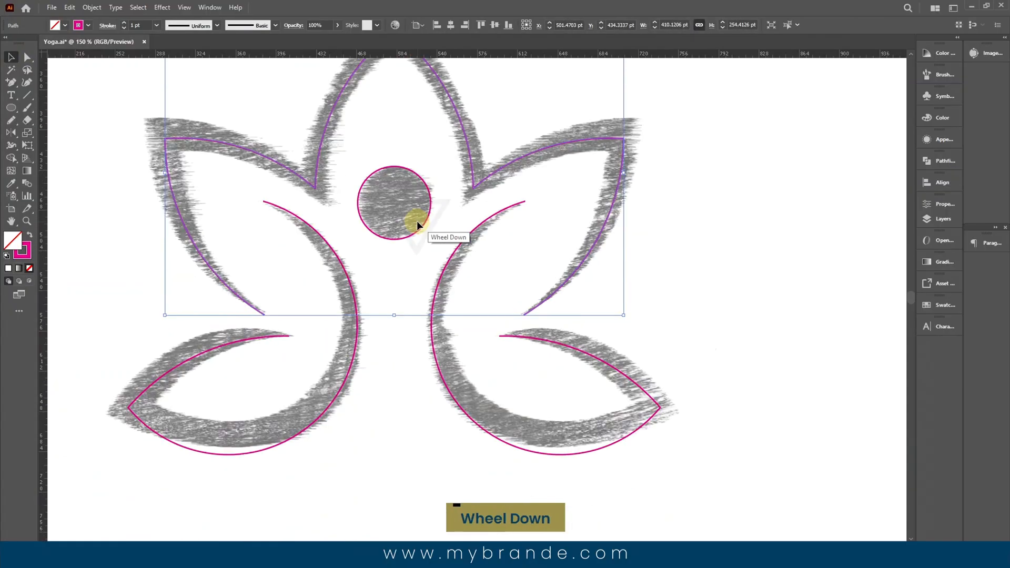
# Step: Select all the petal and body paths without the head circle and set their stroke weight to 25 pt
pyautogui.click(378, 260)
pyautogui.moveTo(216, 118); pyautogui.dragTo(302, 234)
pyautogui.moveTo(382, 276); pyautogui.dragTo(447, 323)
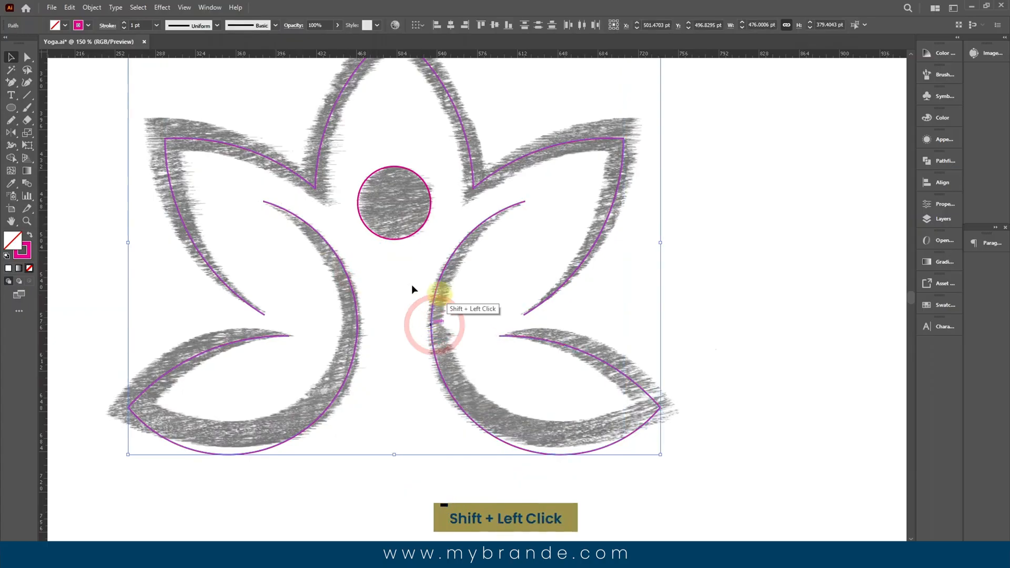
pyautogui.click(130, 25)
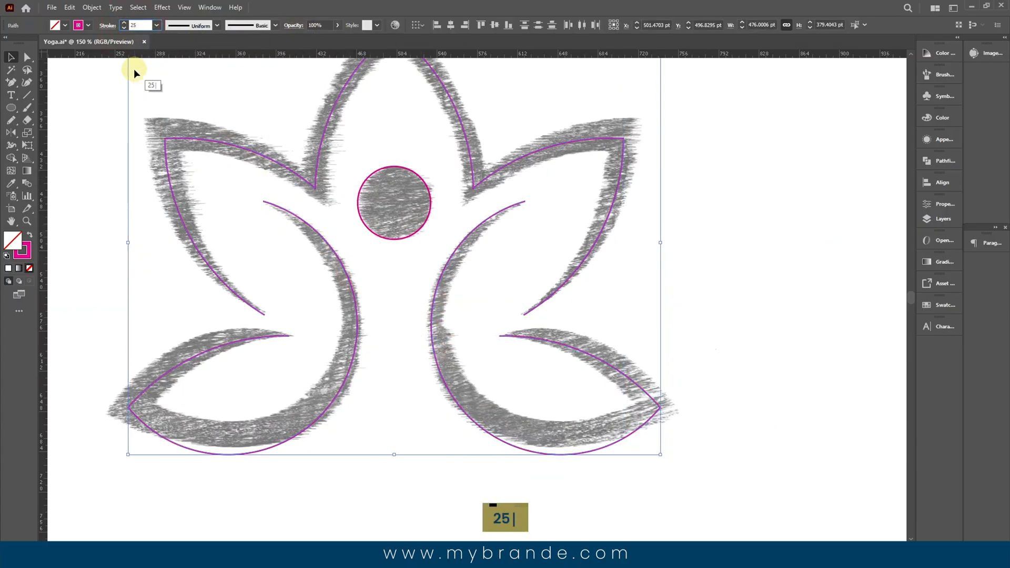
pyautogui.press('Return')
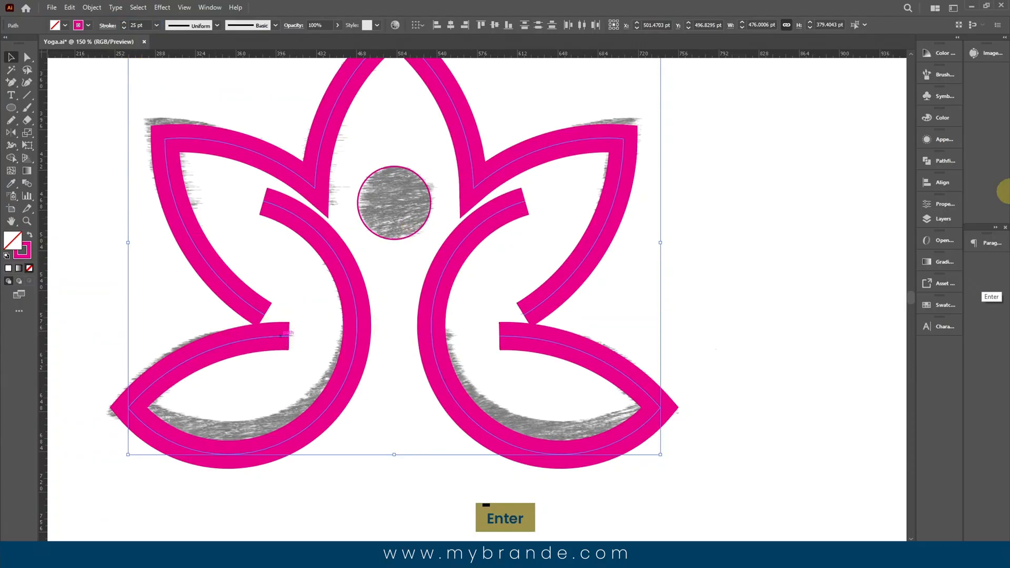
# Step: Apply the lens-shaped variable width profile to the petal and body strokes so their ends taper
pyautogui.scroll(2, 514, 225)
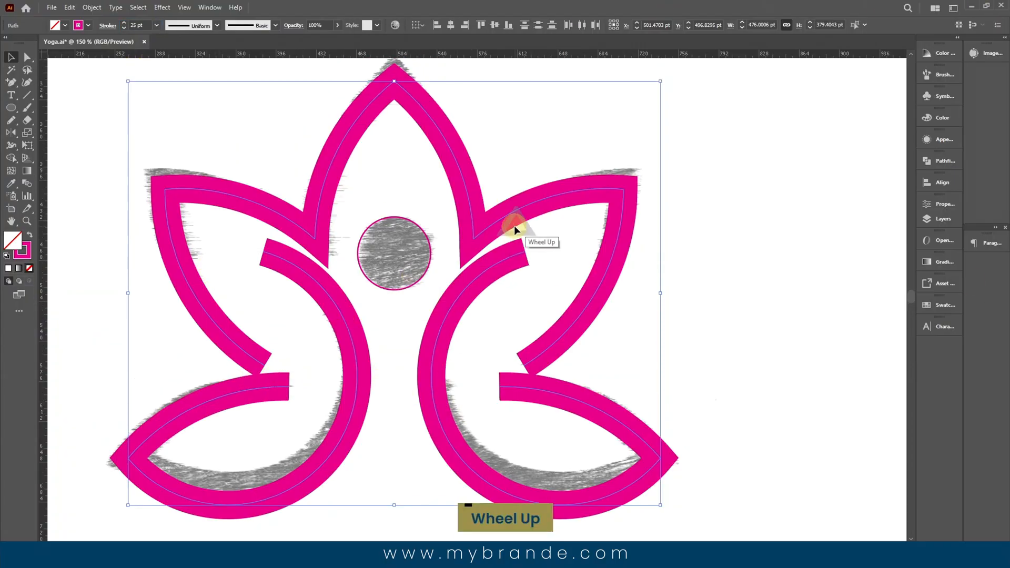
pyautogui.scroll(-2, 514, 226)
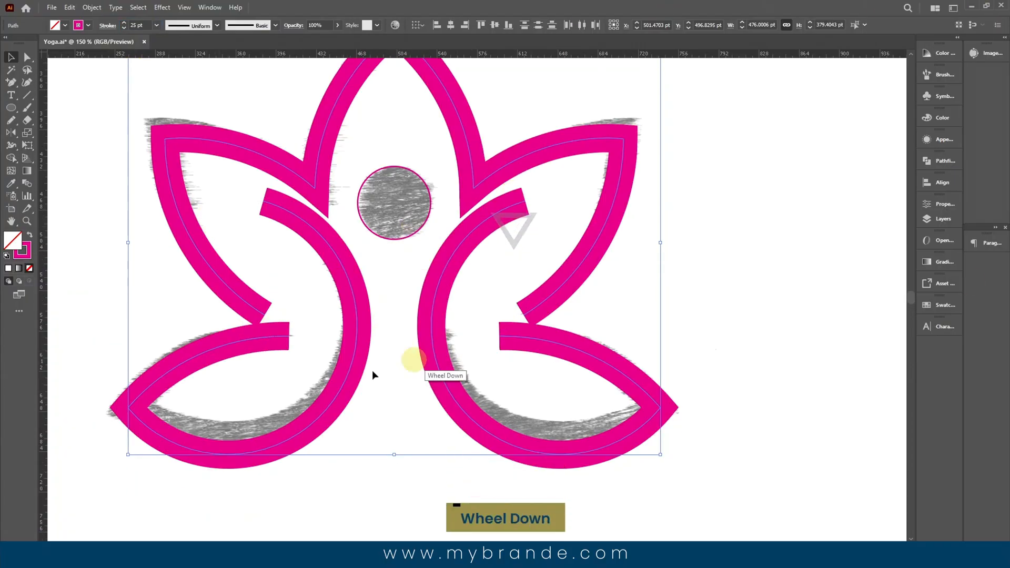
pyautogui.click(194, 25)
pyautogui.click(199, 61)
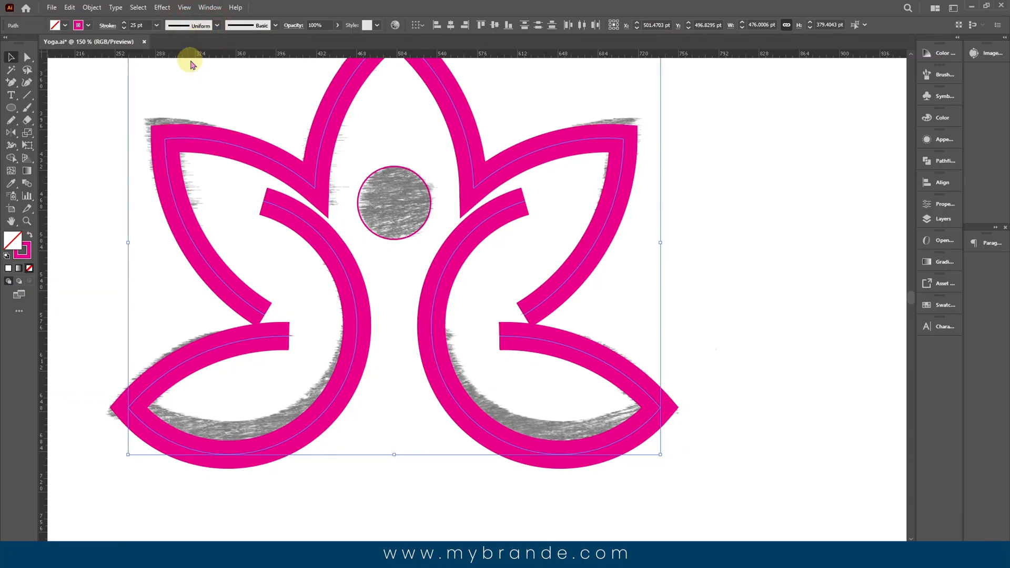
pyautogui.scroll(2, 309, 282)
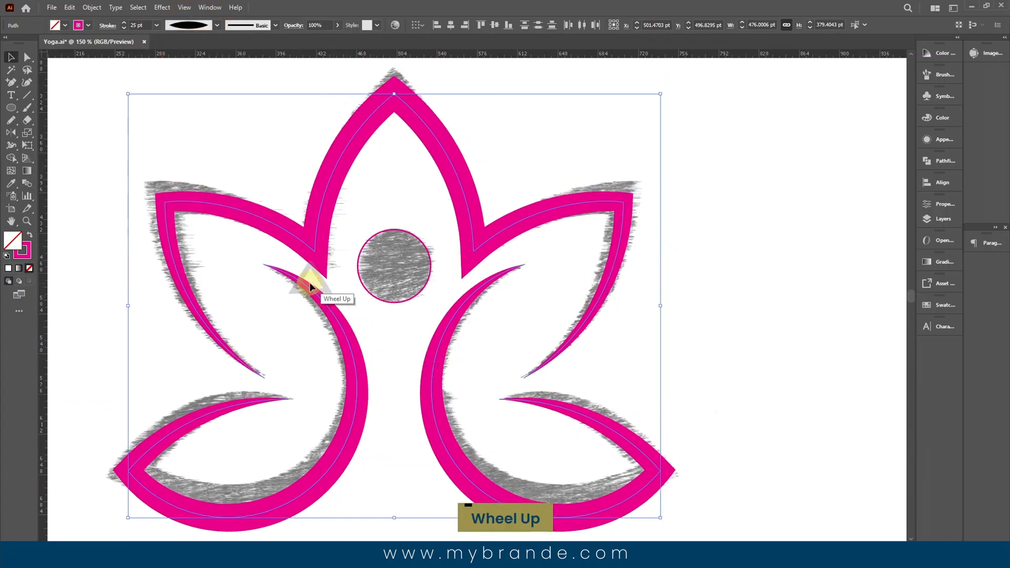
# Step: Swap the head circle's fill and stroke so it has a solid magenta fill and no stroke
pyautogui.click(208, 125)
pyautogui.click(389, 261)
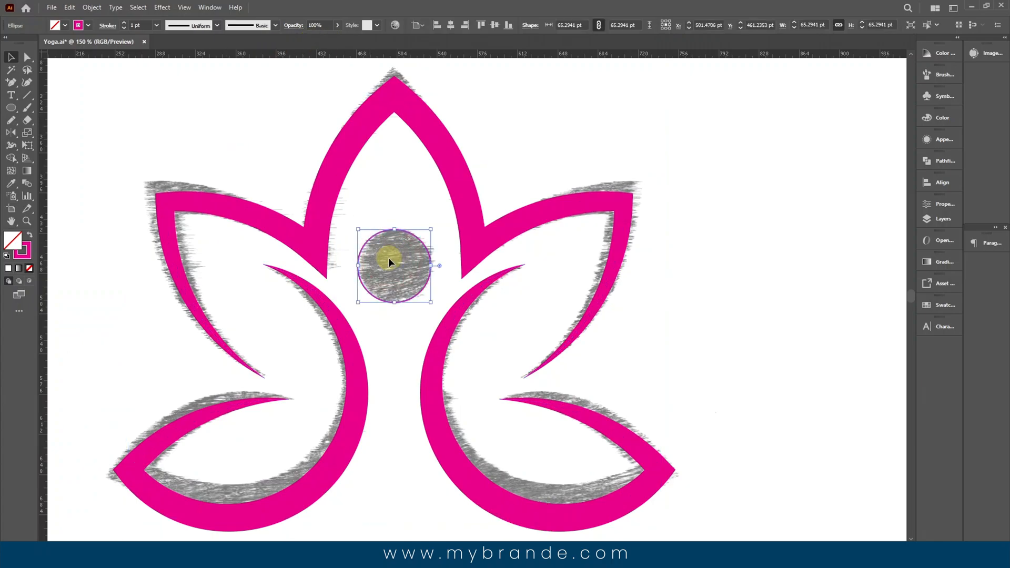
pyautogui.click(31, 233)
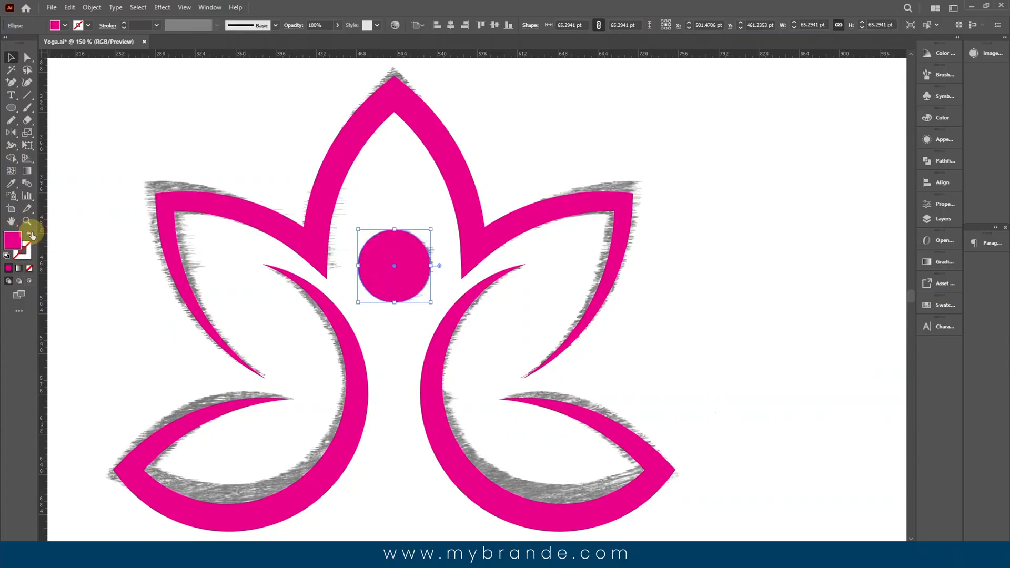
# Step: Select all the logo's shapes and expand the appearance of their tapered strokes into filled outlines
pyautogui.click(182, 153)
pyautogui.moveTo(239, 124); pyautogui.dragTo(519, 428)
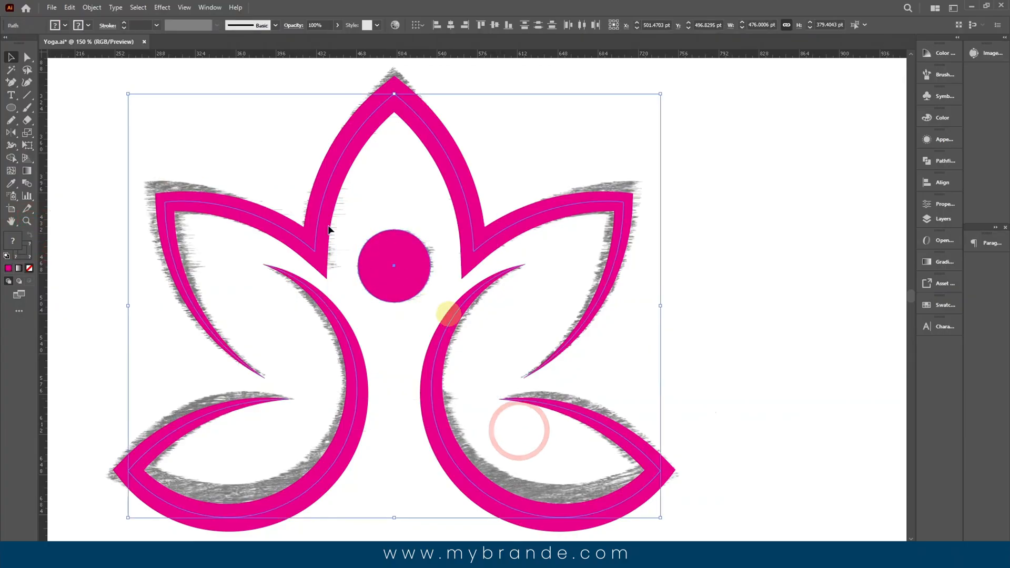
pyautogui.click(92, 7)
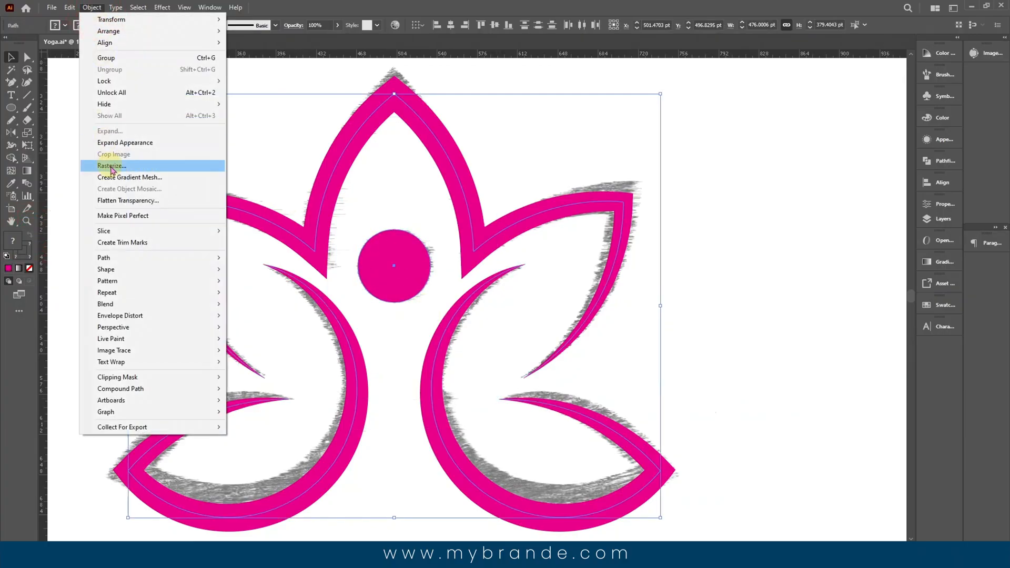
pyautogui.click(122, 143)
# Step: Exclude the head circle from the selection and unite the expanded petal and body shapes with Pathfinder
pyautogui.keyDown('shift'); pyautogui.click(403, 295); pyautogui.keyUp('shift')
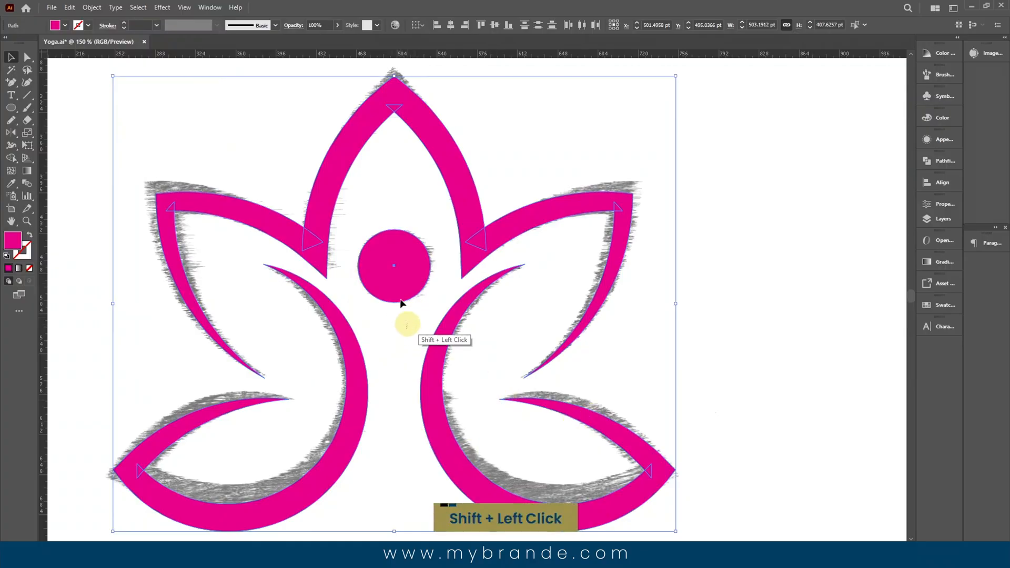
pyautogui.click(945, 161)
pyautogui.click(804, 184)
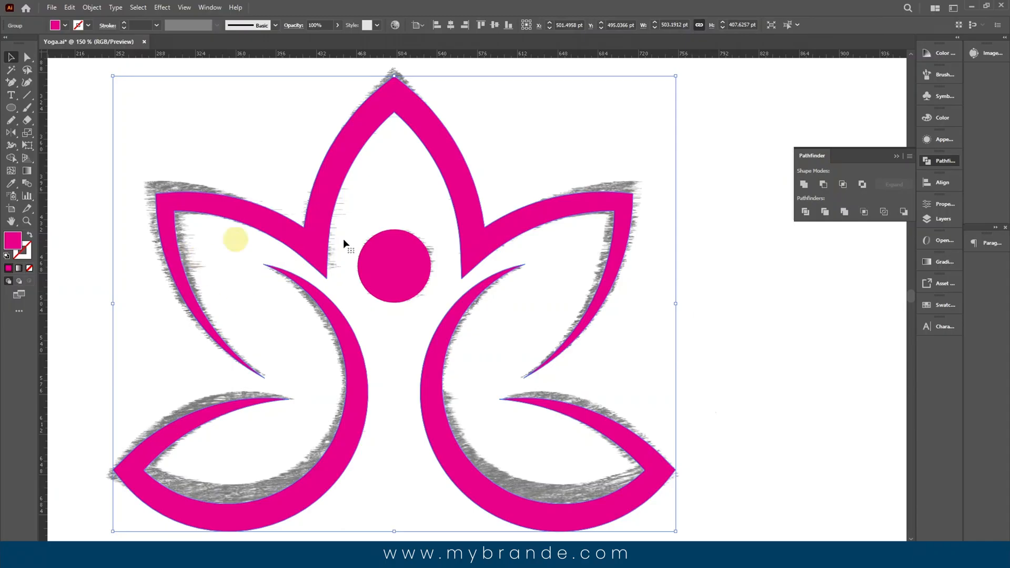
pyautogui.click(897, 156)
pyautogui.click(779, 271)
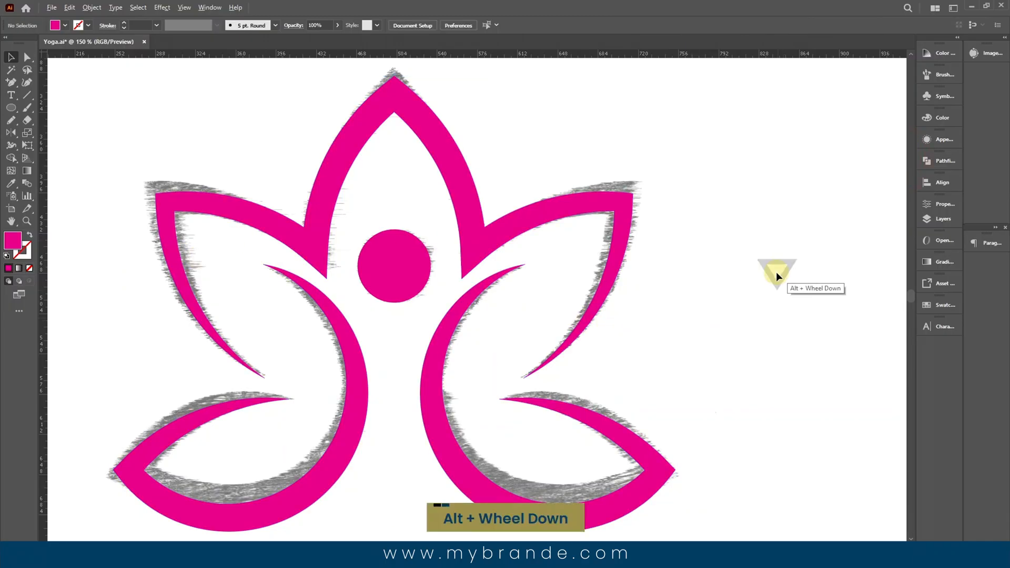
# Step: Unlock all objects and delete the sketch image behind the logo
pyautogui.keyDown('alt'); pyautogui.scroll(-2, 774, 272); pyautogui.keyUp('alt')
pyautogui.hotkey('ctrl', 'alt', '2')
pyautogui.press('Delete')
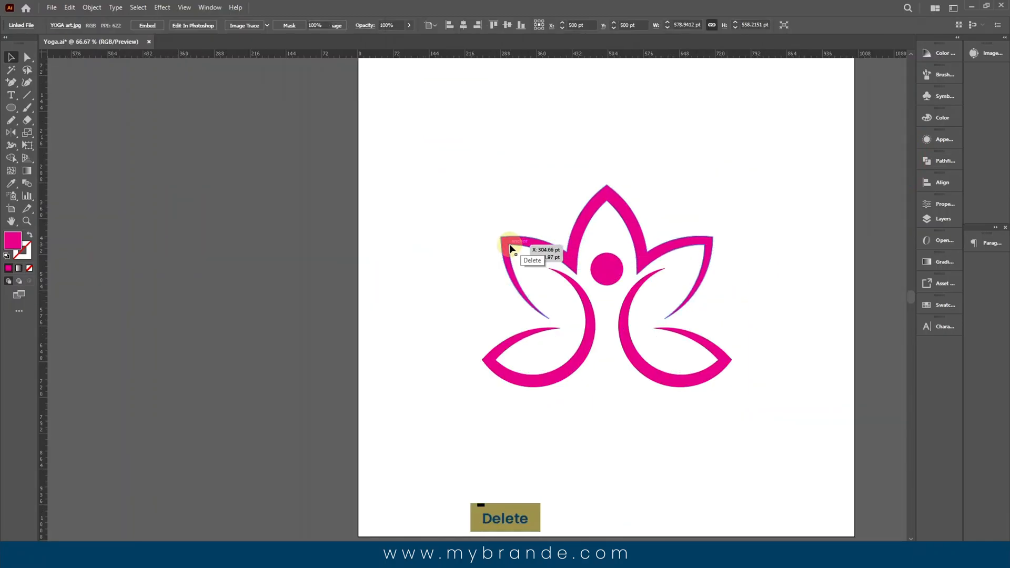
# Step: Select the whole logo and fill it with the gold gradient swatch
pyautogui.moveTo(703, 197); pyautogui.dragTo(555, 176)
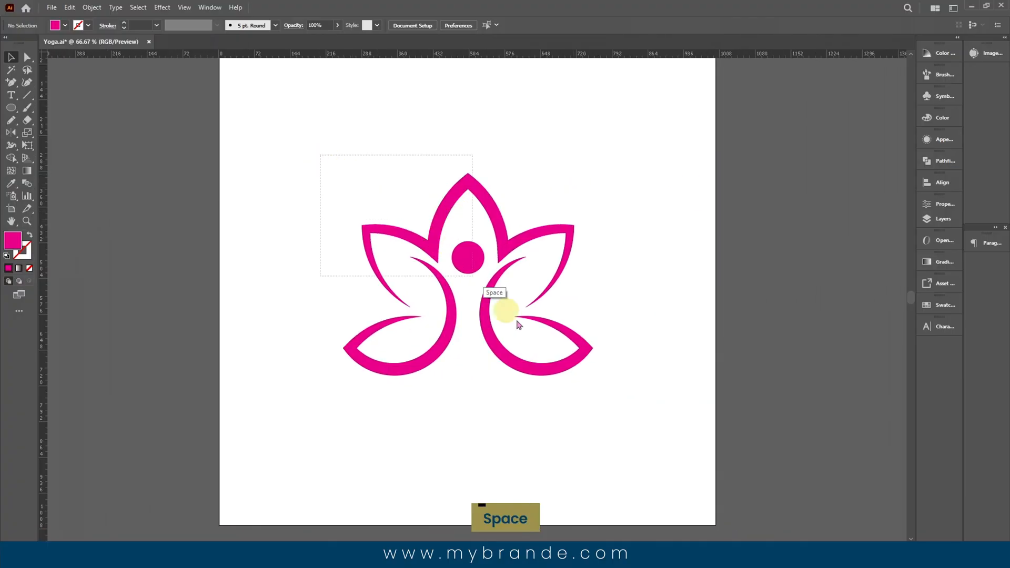
pyautogui.moveTo(497, 305); pyautogui.dragTo(615, 396)
pyautogui.click(65, 25)
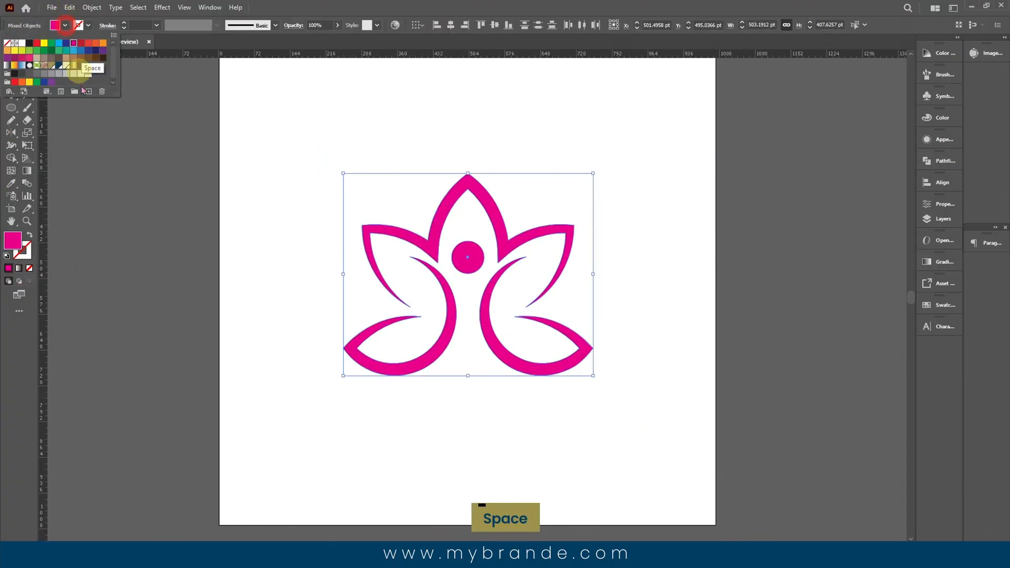
pyautogui.click(73, 65)
pyautogui.click(340, 273)
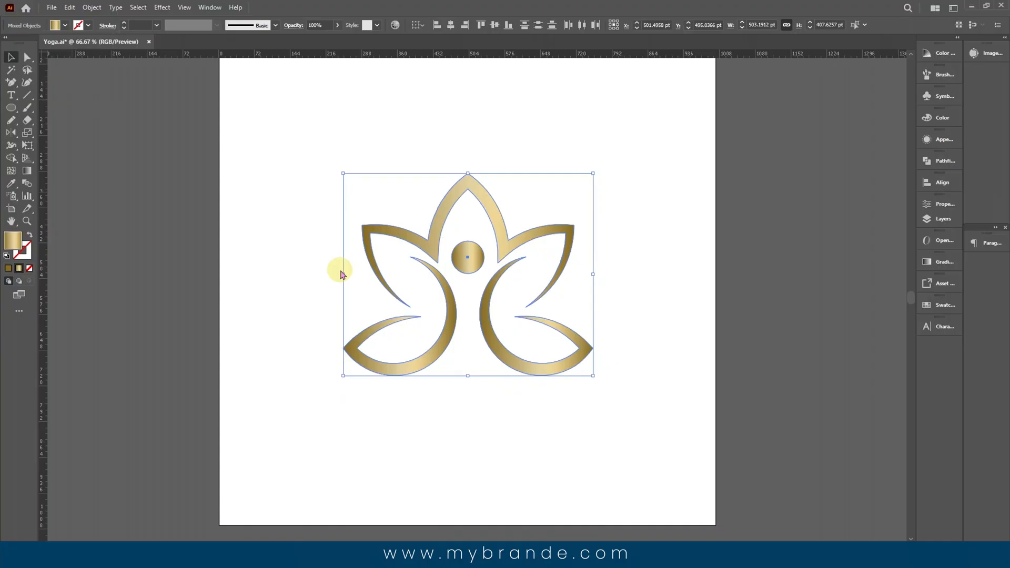
# Step: Stretch one continuous horizontal gold gradient across the whole logo, from the lower-left petal's tip to the lower-right petal's tip
pyautogui.press('g')
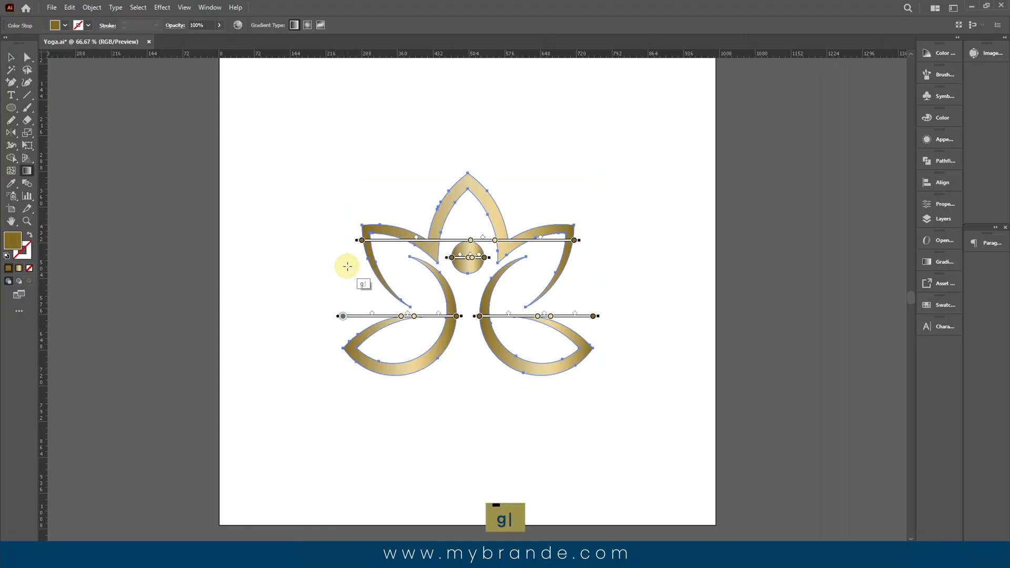
pyautogui.moveTo(344, 348); pyautogui.dragTo(590, 348)
pyautogui.click(7, 55)
pyautogui.doubleClick(548, 117)
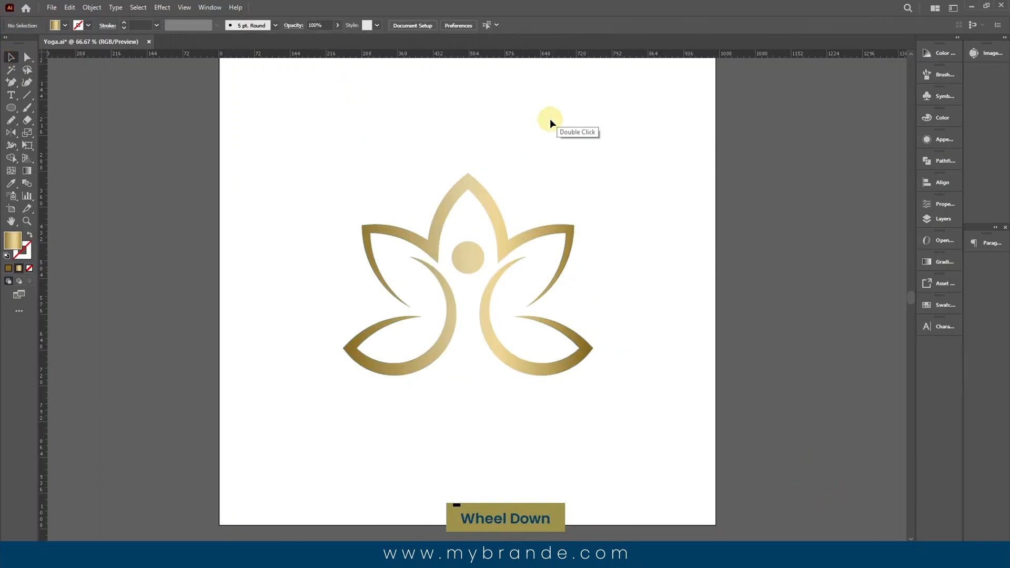
# Step: Group all the shapes of the gold logo
pyautogui.scroll(1, 542, 147)
pyautogui.moveTo(393, 205); pyautogui.dragTo(566, 381)
pyautogui.hotkey('ctrl', 'g')
pyautogui.scroll(-5, 573, 162)
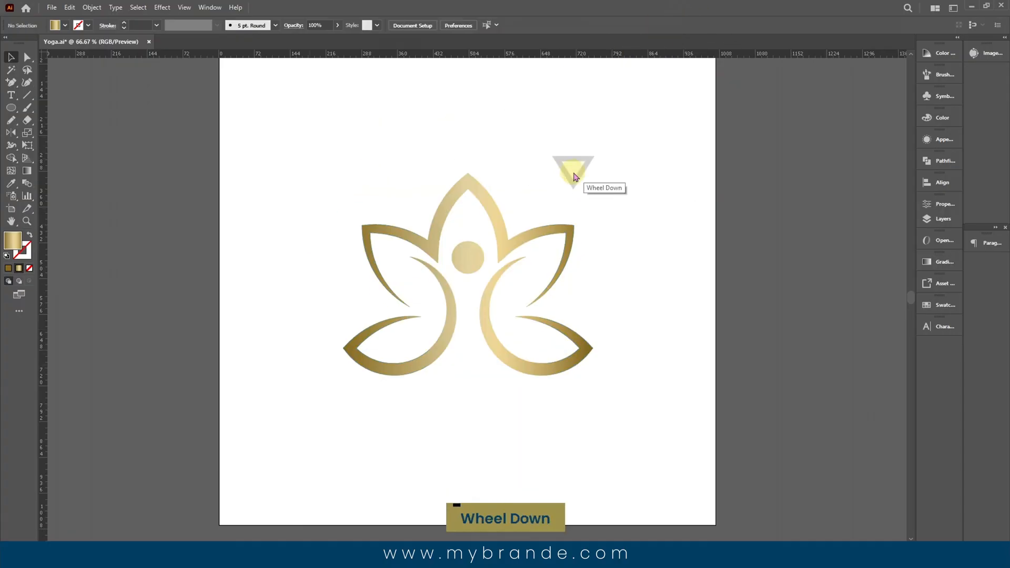
# Step: Centre the logo group horizontally and vertically on the artboard
pyautogui.scroll(7, 306, 163)
pyautogui.doubleClick(363, 198)
pyautogui.click(539, 362)
pyautogui.click(451, 25)
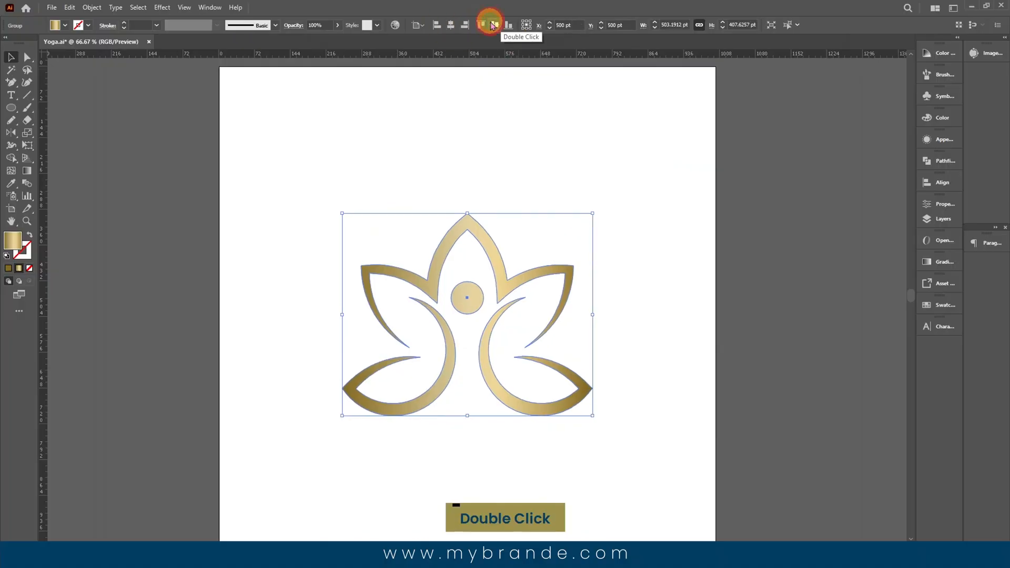
pyautogui.click(555, 118)
# Step: Place a line of point text below the logo and enlarge it to about 89.5 pt
pyautogui.scroll(-3, 555, 117)
pyautogui.click(12, 95)
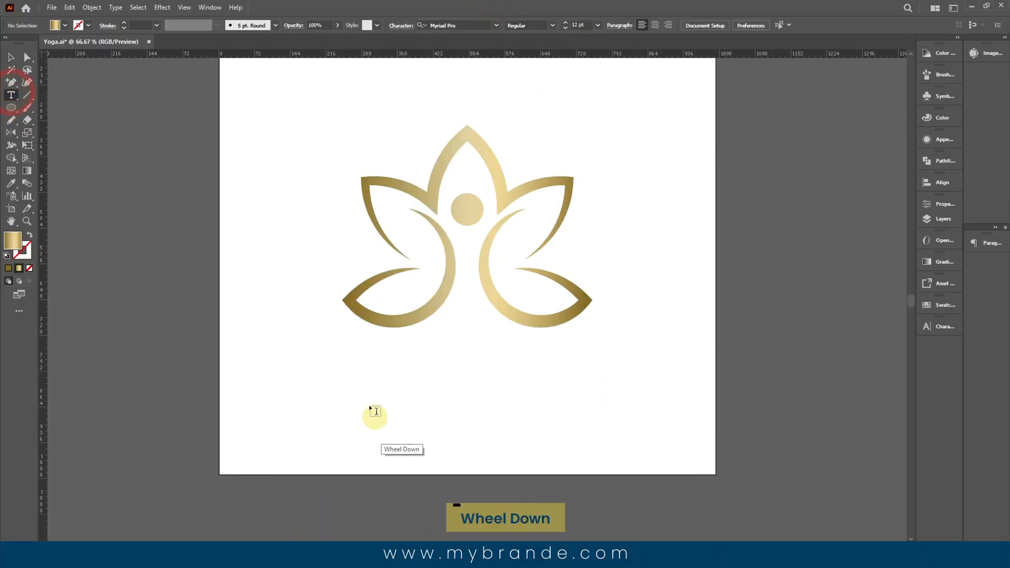
pyautogui.click(362, 386)
pyautogui.click(10, 57)
pyautogui.moveTo(395, 389); pyautogui.dragTo(560, 400)
# Step: Replace the placeholder text below the logo with BRAND NAME in capitals
pyautogui.doubleClick(587, 398)
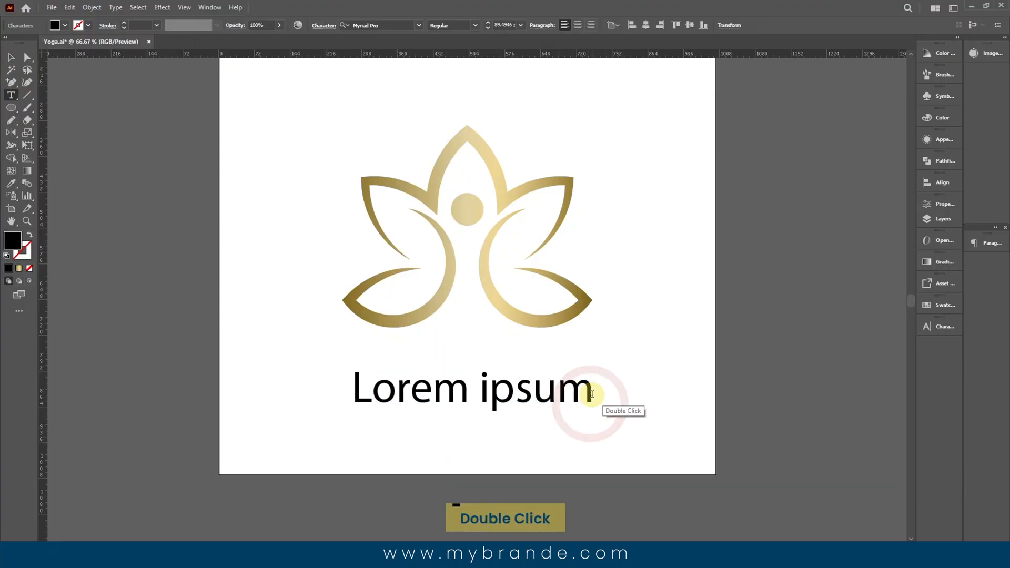
pyautogui.press('BackSpace')
pyautogui.press('BackSpace')
pyautogui.press('BackSpace')
pyautogui.press('BackSpace')
pyautogui.press('BackSpace')
pyautogui.press('BackSpace')
pyautogui.press('BackSpace')
pyautogui.press('BackSpace')
pyautogui.press('BackSpace')
pyautogui.press('BackSpace')
pyautogui.press('BackSpace')
pyautogui.press('capslock')
pyautogui.write('BRA')
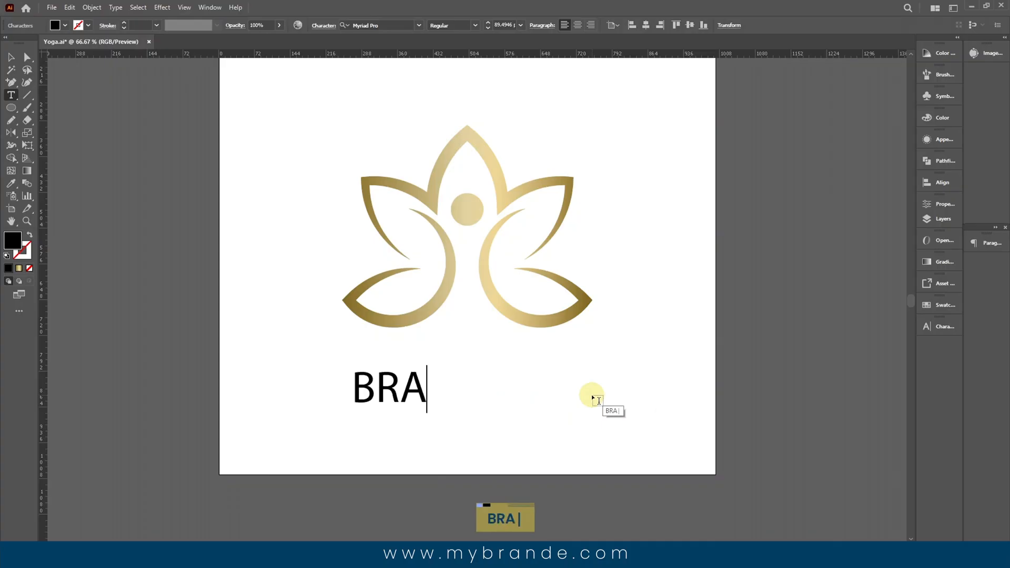
pyautogui.write('ND NAME')
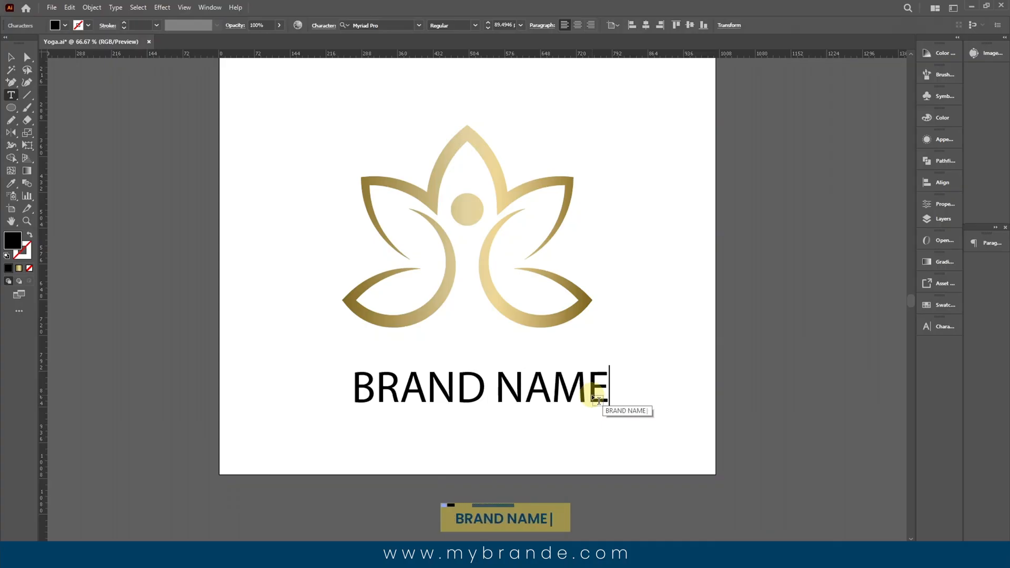
pyautogui.press('capslock')
# Step: Set the BRAND NAME text's font to LEMON MILK in the Regular style
pyautogui.click(10, 57)
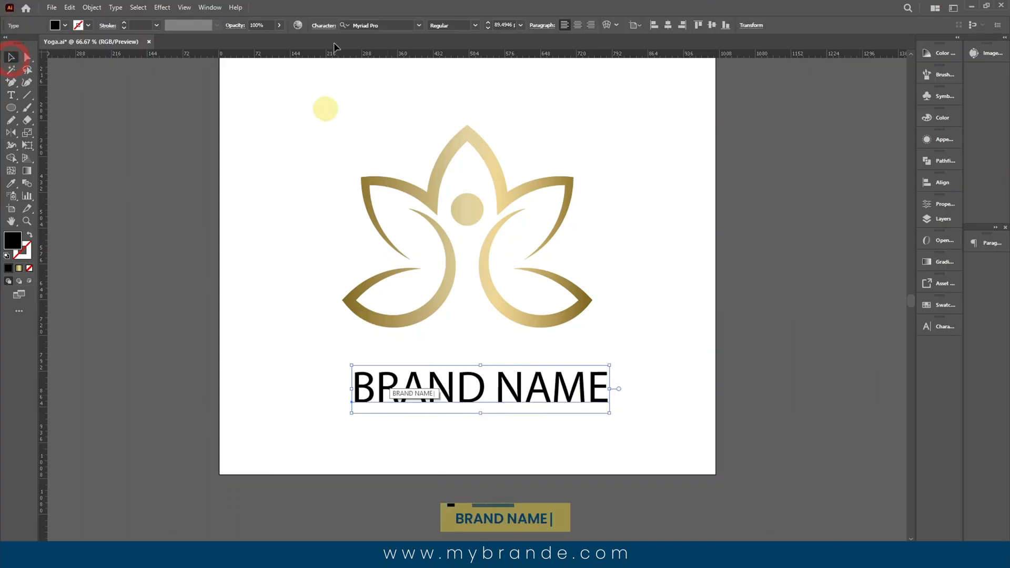
pyautogui.click(419, 25)
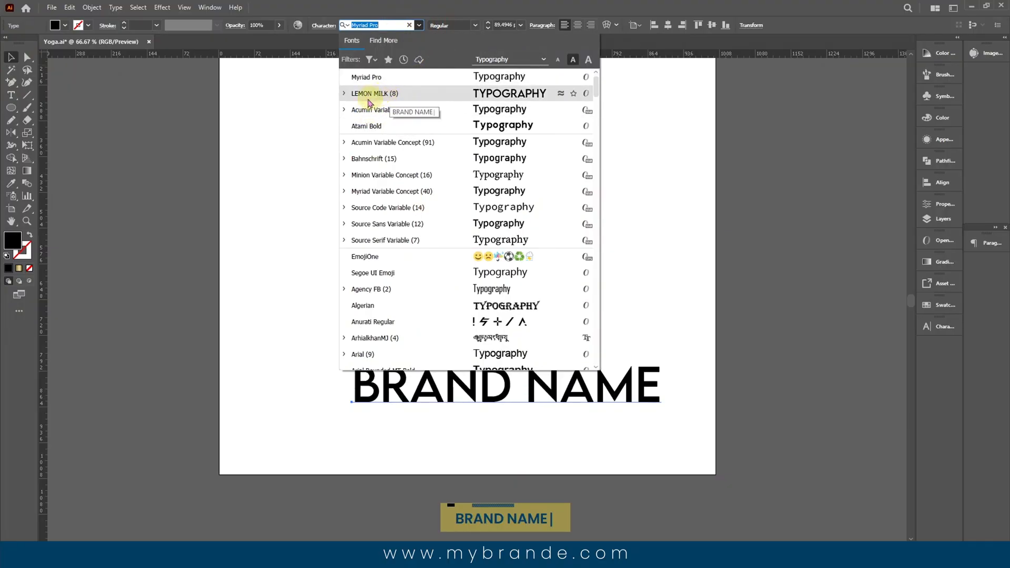
pyautogui.click(374, 97)
pyautogui.click(476, 25)
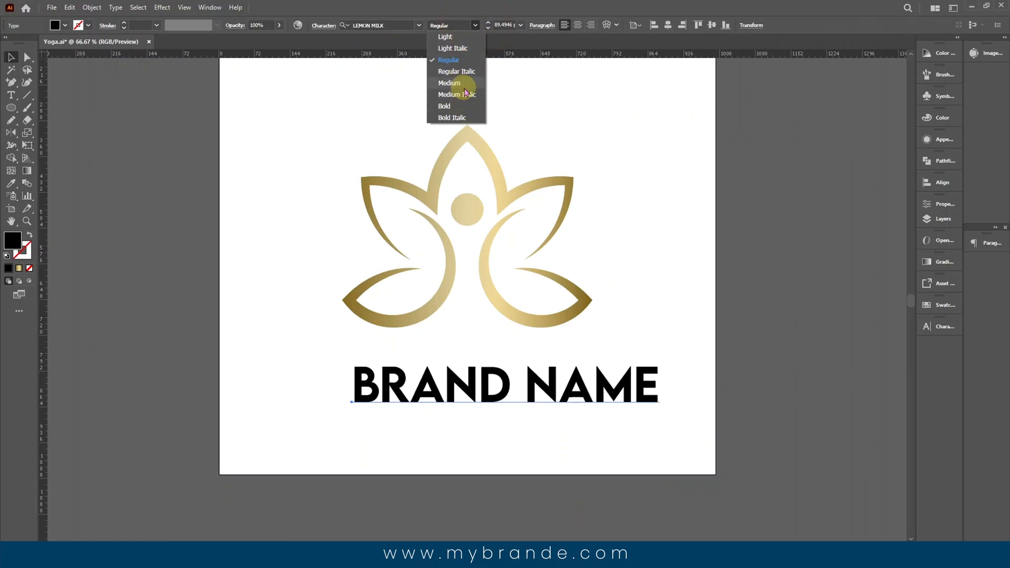
pyautogui.click(465, 59)
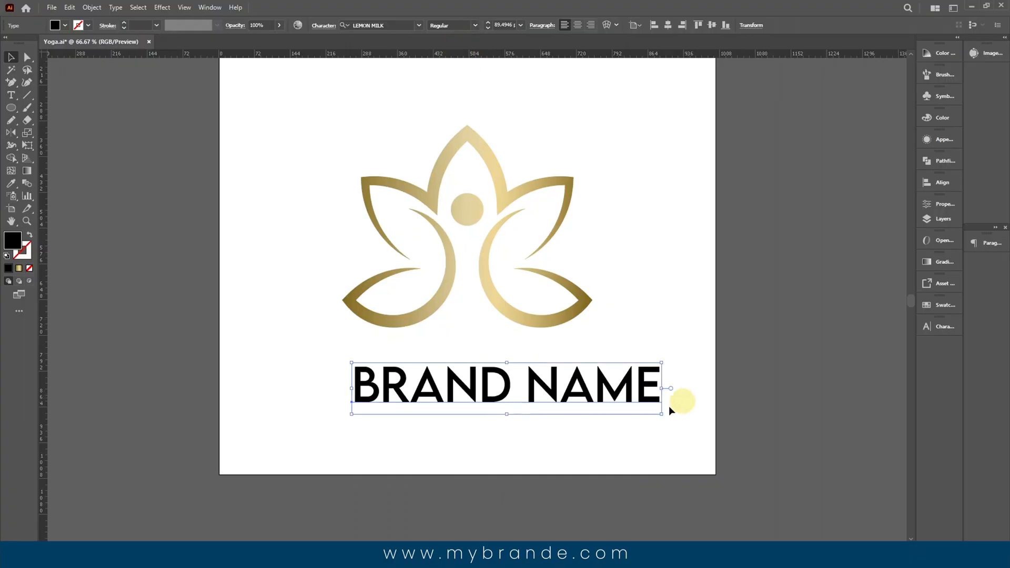
# Step: Convert the BRAND NAME text below the logo to outlines
pyautogui.scroll(2, 434, 443)
pyautogui.moveTo(346, 215); pyautogui.dragTo(605, 471)
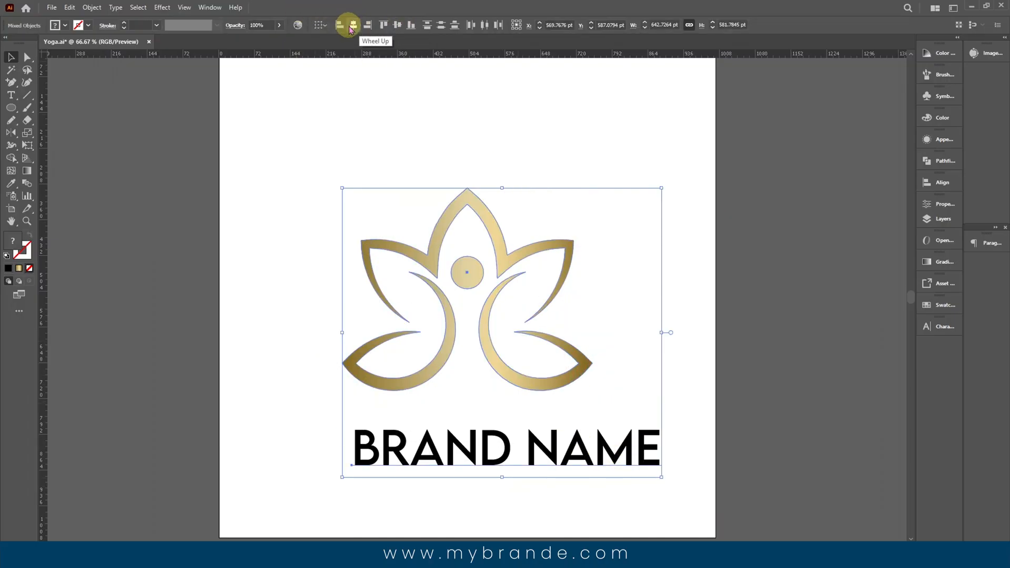
pyautogui.doubleClick(507, 450)
pyautogui.rightClick(529, 452)
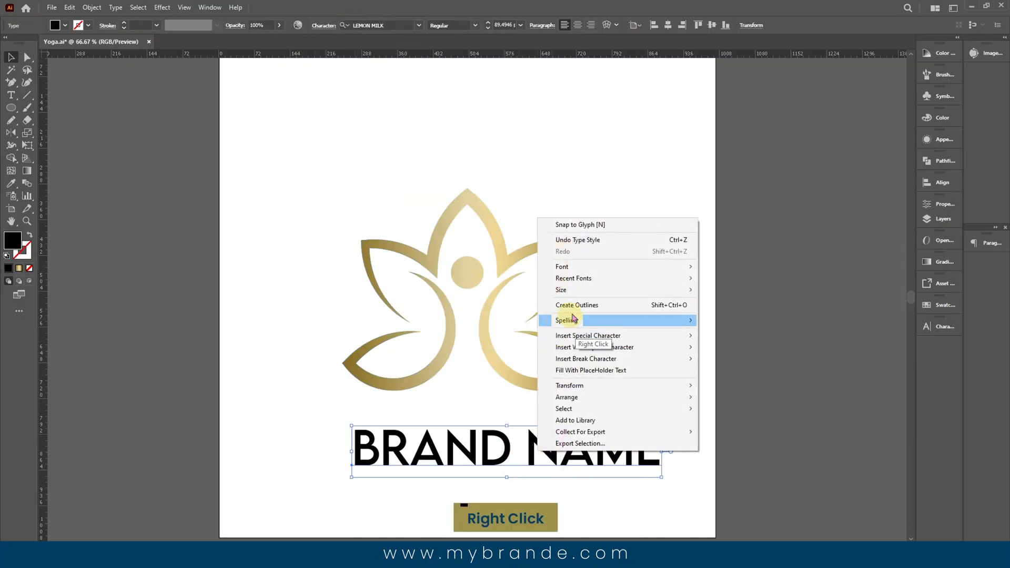
pyautogui.click(598, 309)
# Step: Align the lotus logo and the outlined BRAND NAME text on their horizontal centres and group them
pyautogui.moveTo(283, 283); pyautogui.dragTo(473, 491)
pyautogui.doubleClick(446, 28)
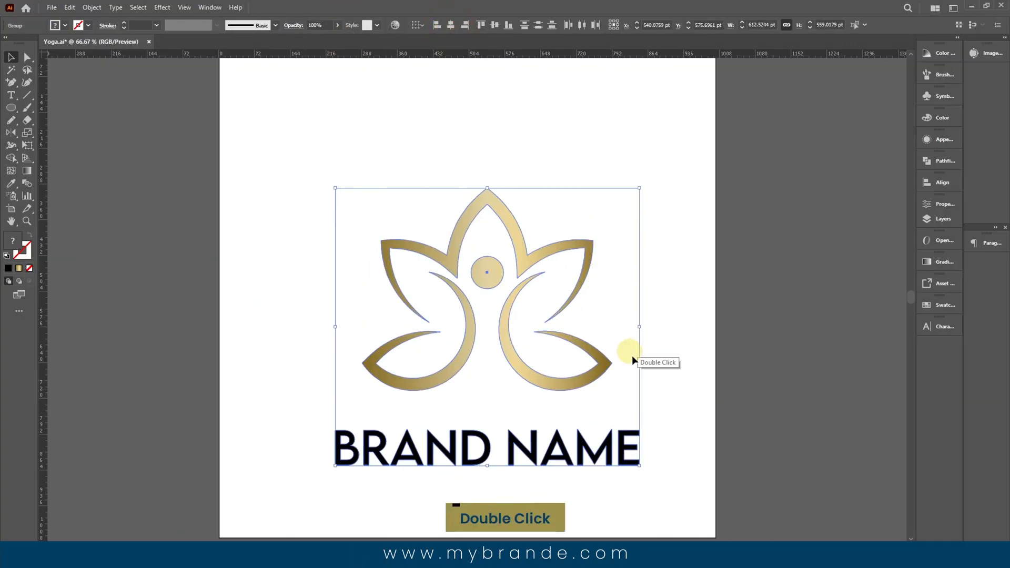
pyautogui.hotkey('ctrl', 'g')
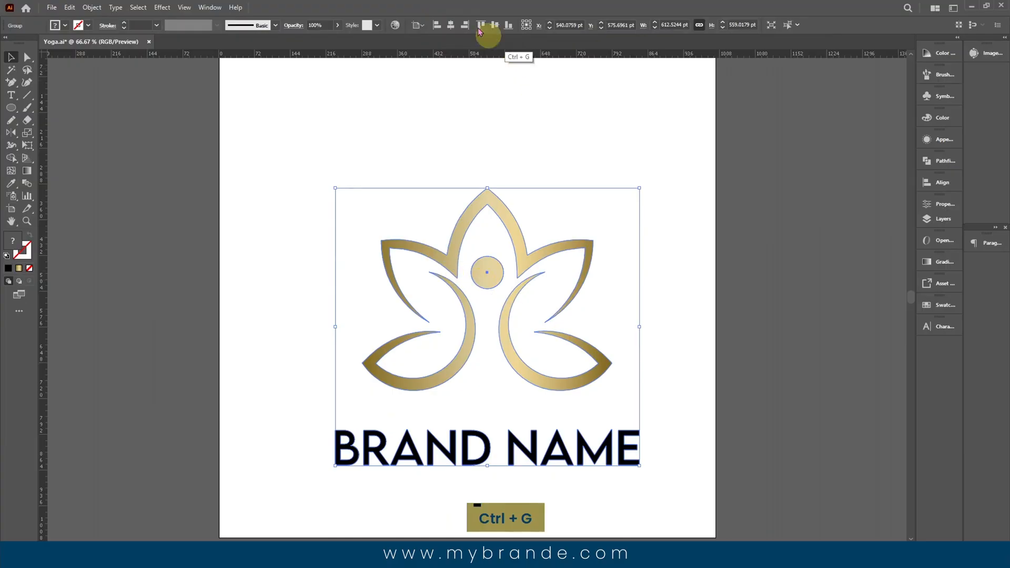
# Step: Centre the combined logo and text group horizontally and vertically on the artboard, then ungroup it
pyautogui.click(451, 25)
pyautogui.click(495, 25)
pyautogui.scroll(-3, 491, 339)
pyautogui.rightClick(496, 338)
pyautogui.click(527, 422)
# Step: Sample the gold gradient from the logo's top petal onto the outlined BRAND NAME lettering
pyautogui.doubleClick(592, 345)
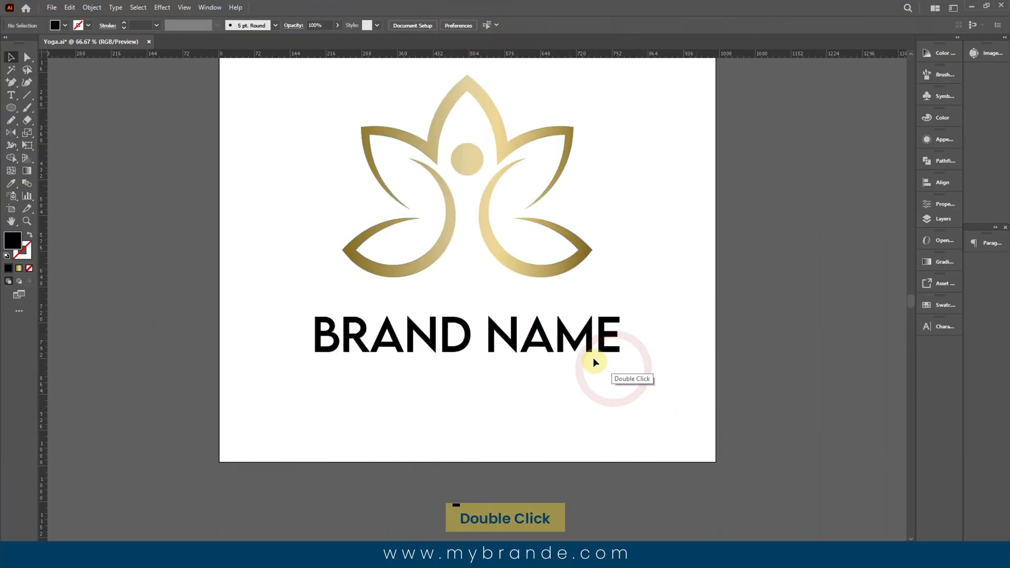
pyautogui.press('i')
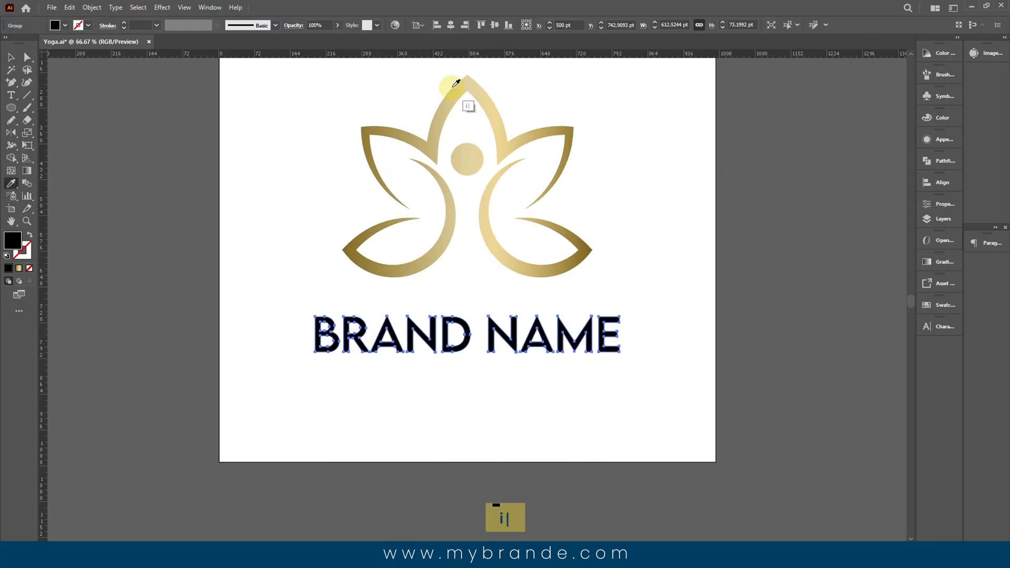
pyautogui.click(449, 103)
# Step: Redraw the gradient horizontally so one continuous gold blend spans the whole BRAND NAME lettering, and deselect it
pyautogui.press('g')
pyautogui.click(334, 348)
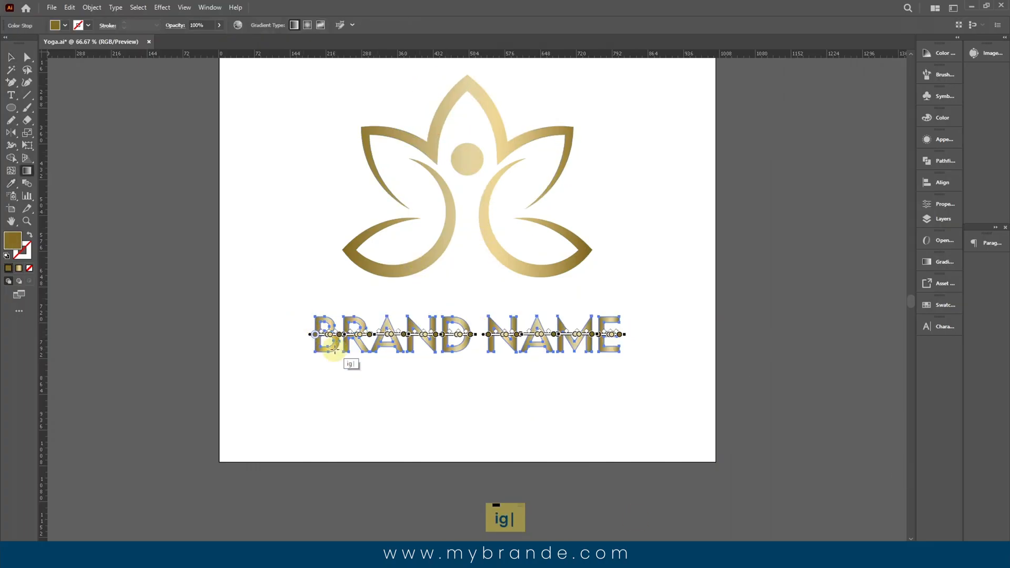
pyautogui.moveTo(311, 324); pyautogui.dragTo(616, 325)
pyautogui.click(10, 62)
pyautogui.doubleClick(298, 173)
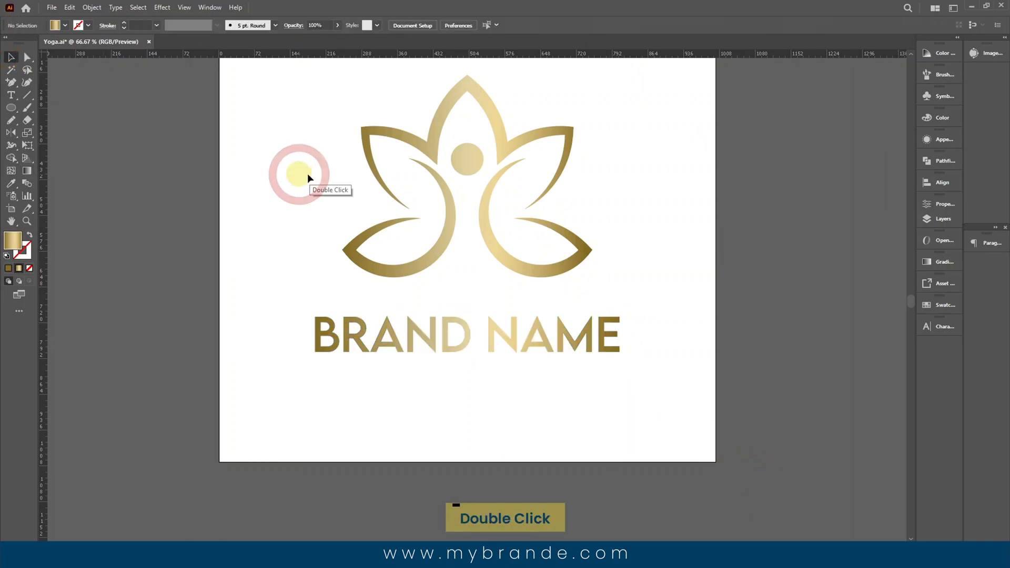
pyautogui.scroll(-1, 601, 197)
pyautogui.press('space')
pyautogui.moveTo(636, 201); pyautogui.dragTo(616, 313)
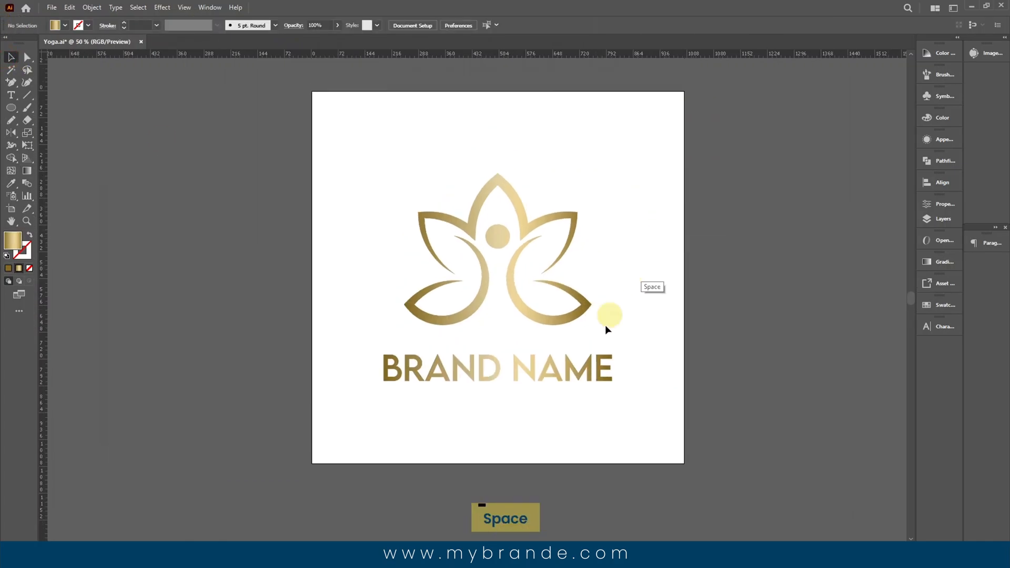